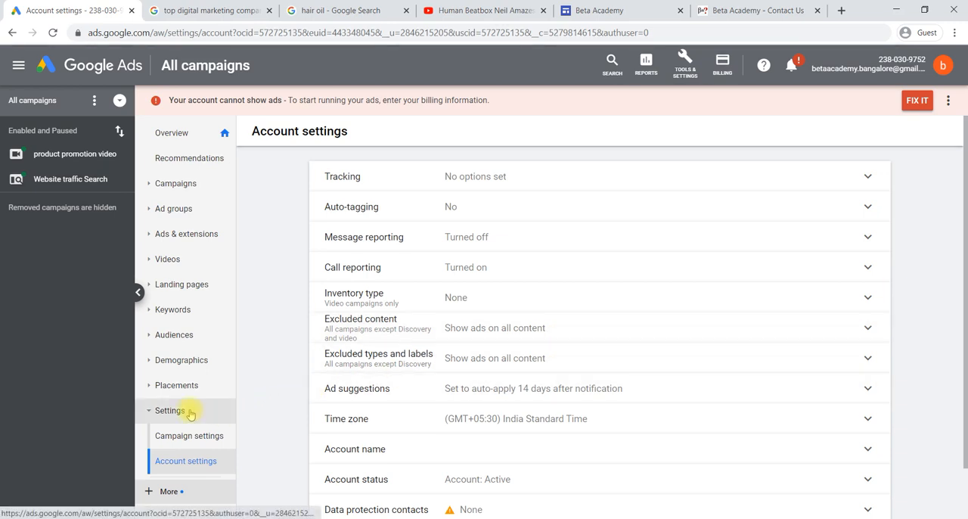
Open the Ad variations page under Drafts & experiments and start a new ad variation
left_click(151, 491)
scroll(174, 437, "down", 1)
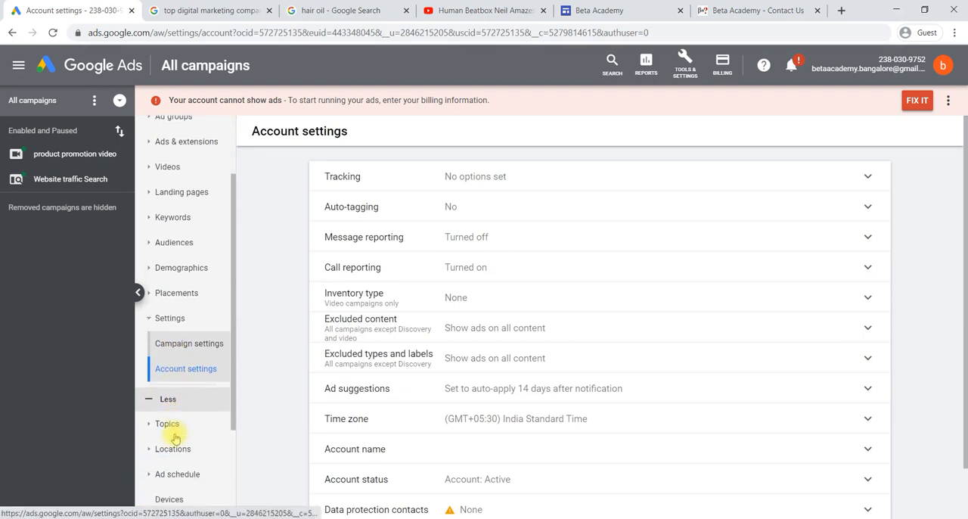
scroll(174, 438, "down", 2)
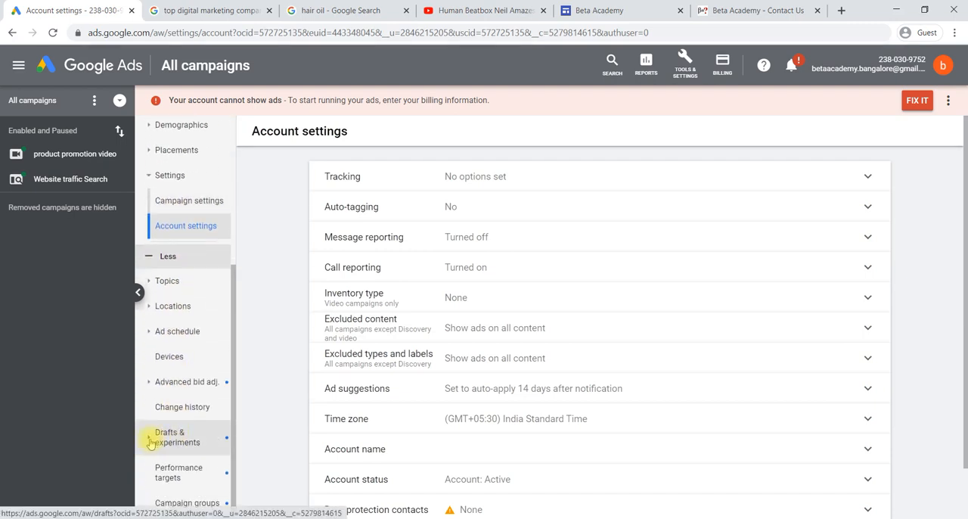
left_click(151, 438)
scroll(151, 442, "down", 1)
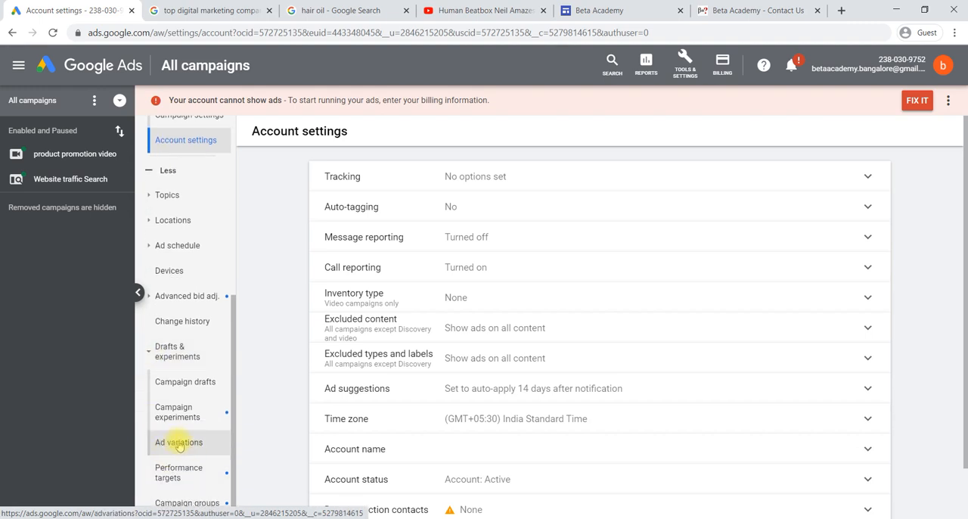
left_click(178, 445)
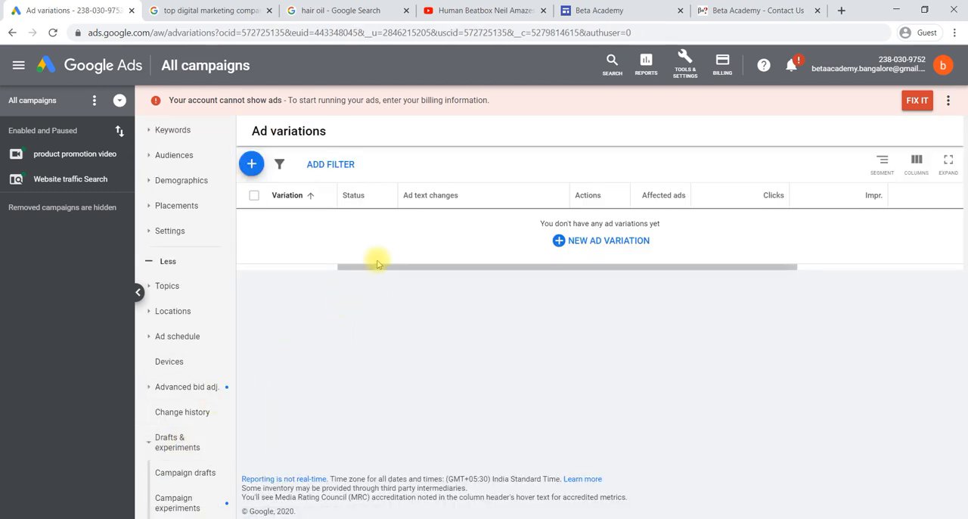
left_click(598, 243)
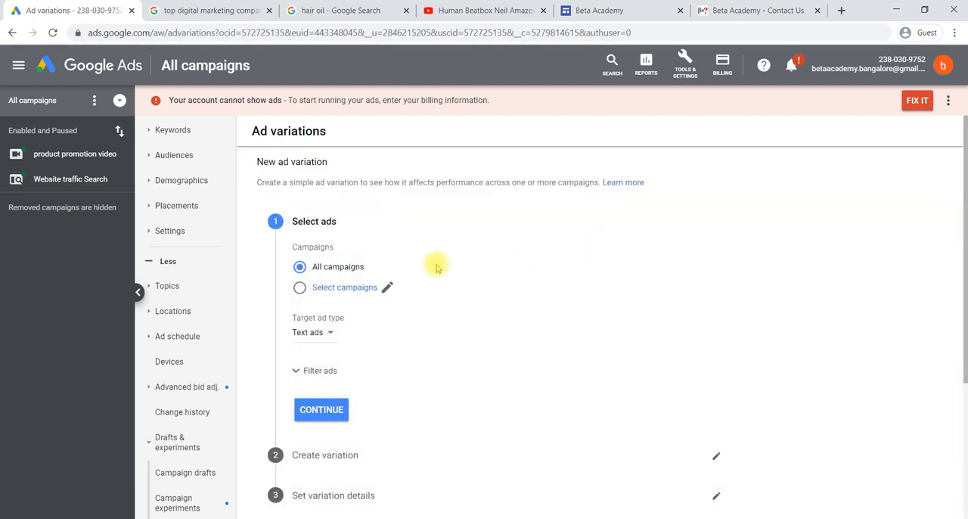
Limit the new variation to the Website traffic Search campaign with Text ads as the target ad type
left_click(330, 289)
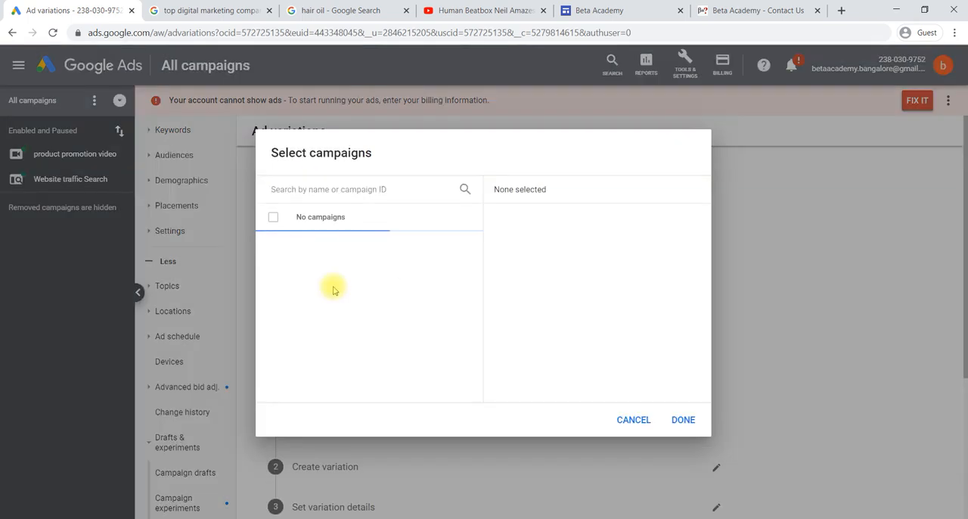
left_click(348, 243)
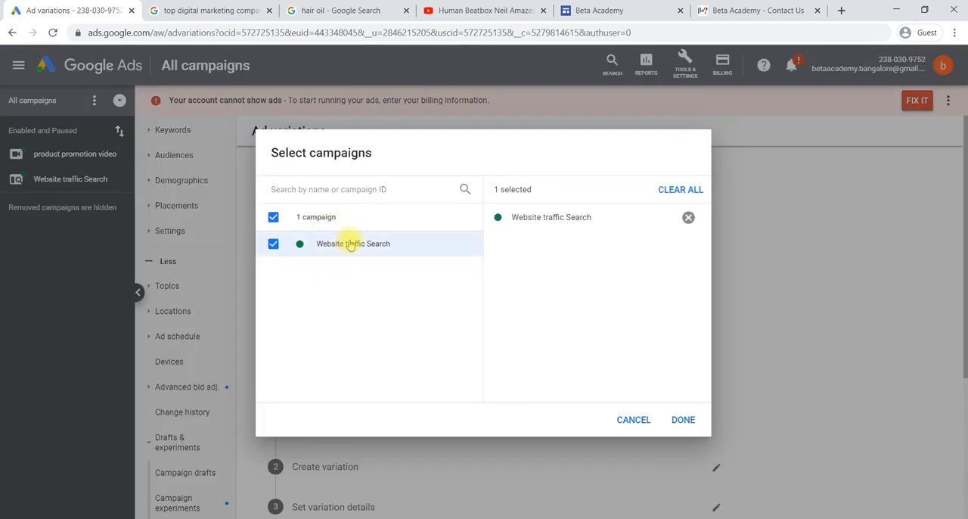
left_click(680, 422)
scroll(400, 345, "down", 1)
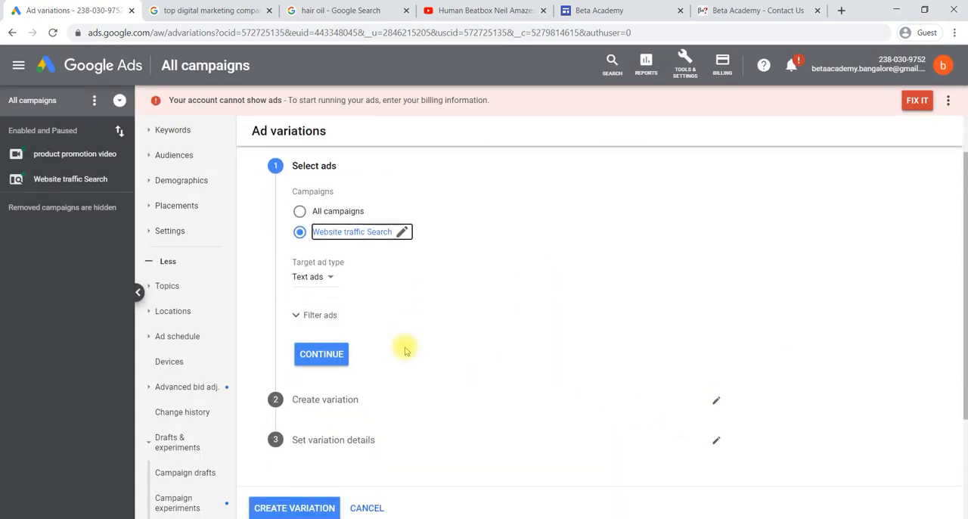
left_click(329, 253)
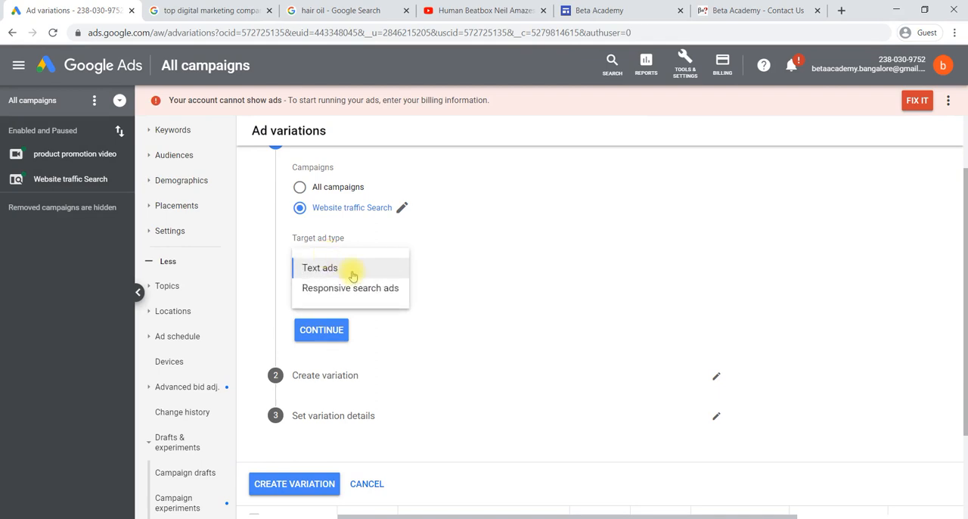
left_click(352, 276)
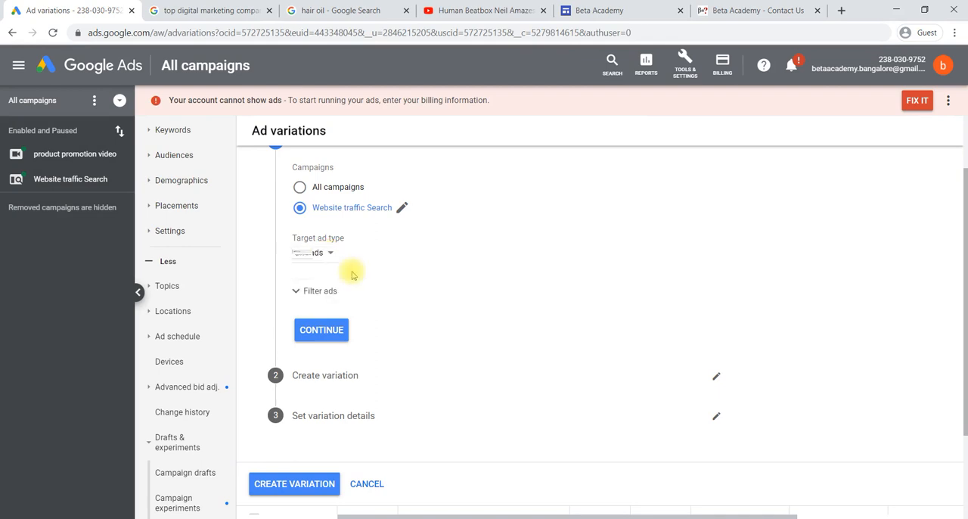
left_click(297, 293)
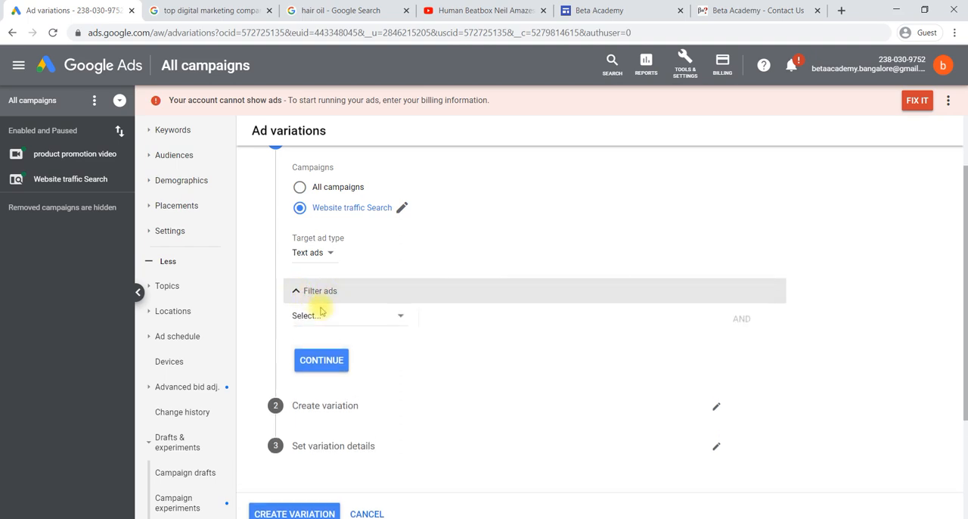
left_click(344, 320)
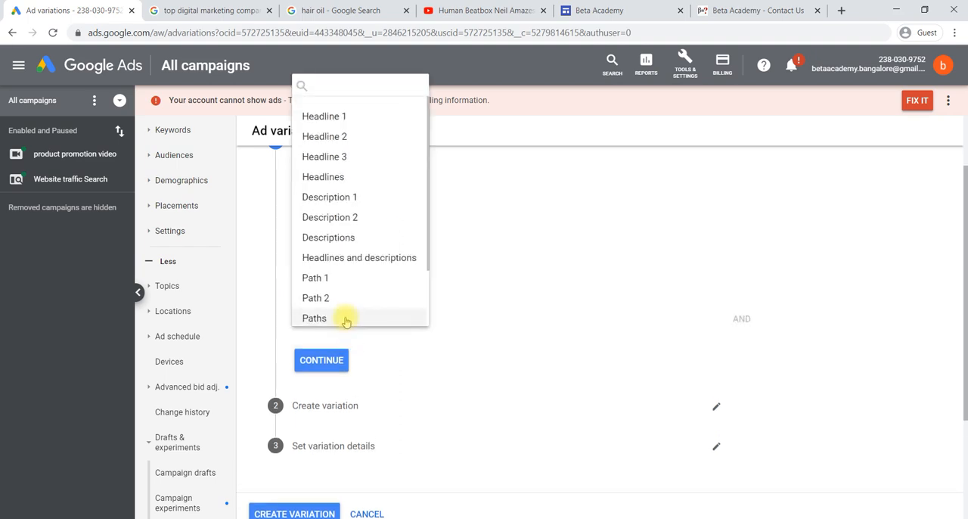
left_click(505, 179)
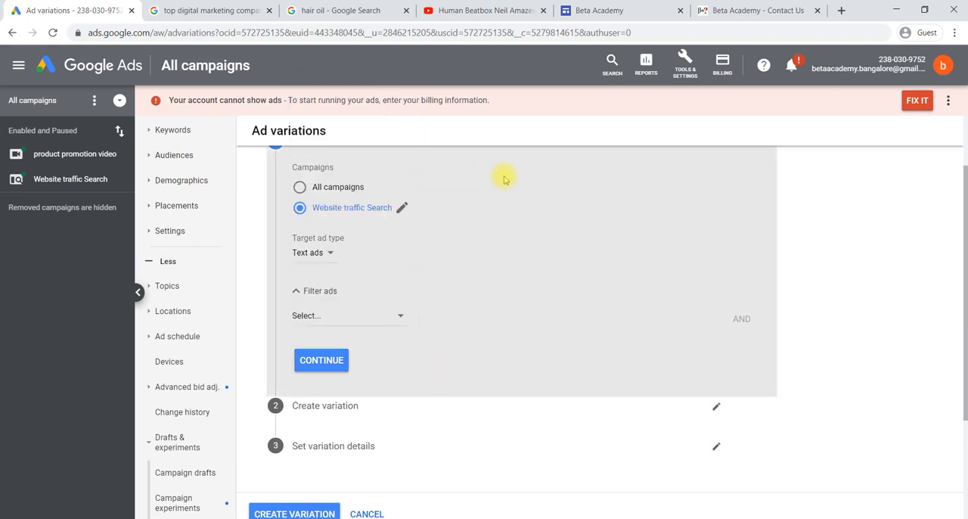
left_click(297, 293)
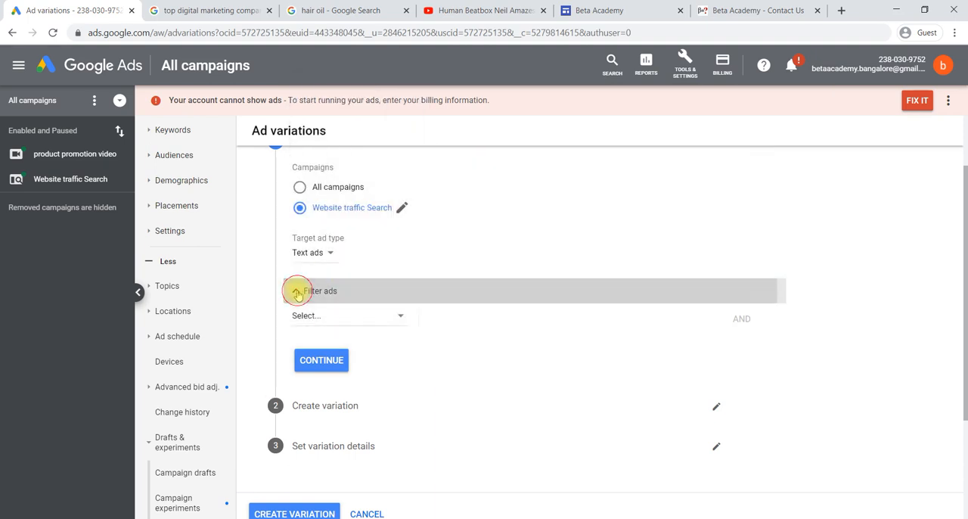
Confirm the ad selection and set the variation type to Swap headline 1 and headline 2
left_click(324, 328)
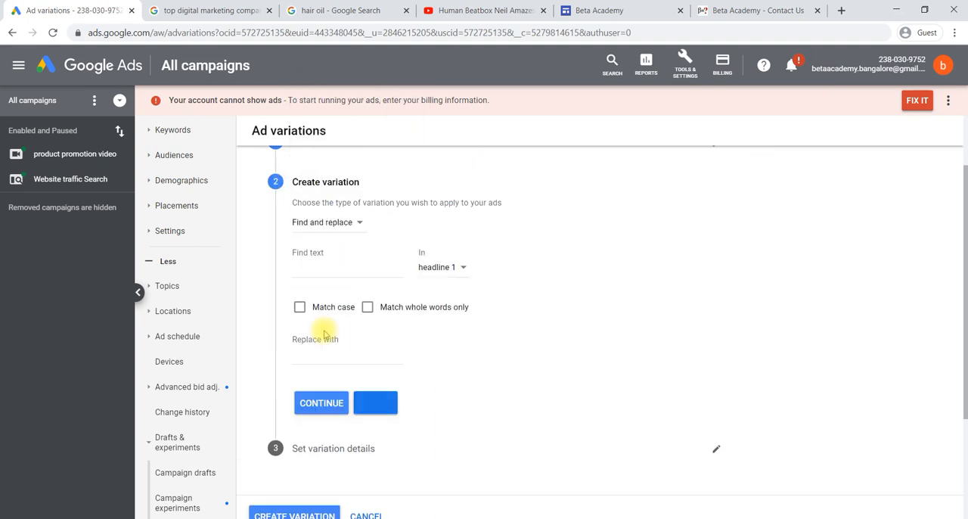
left_click(360, 224)
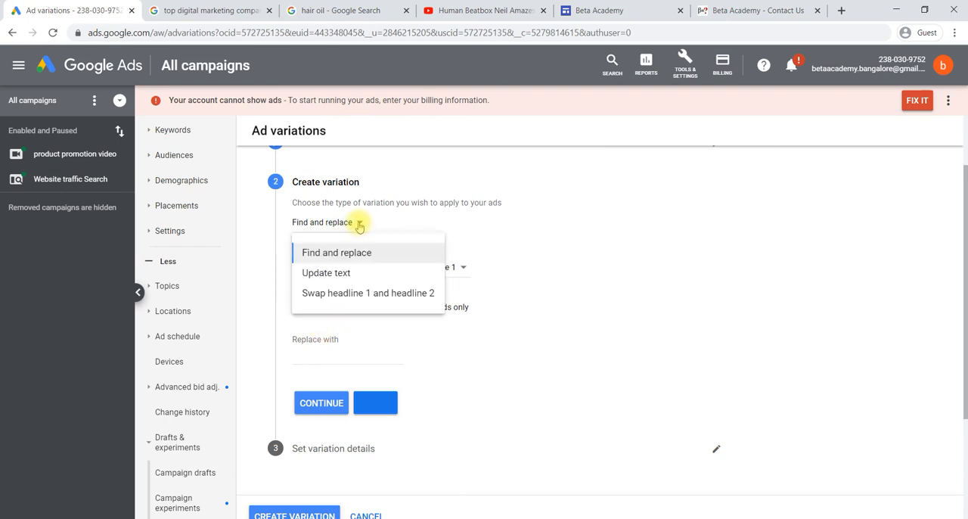
left_click(350, 297)
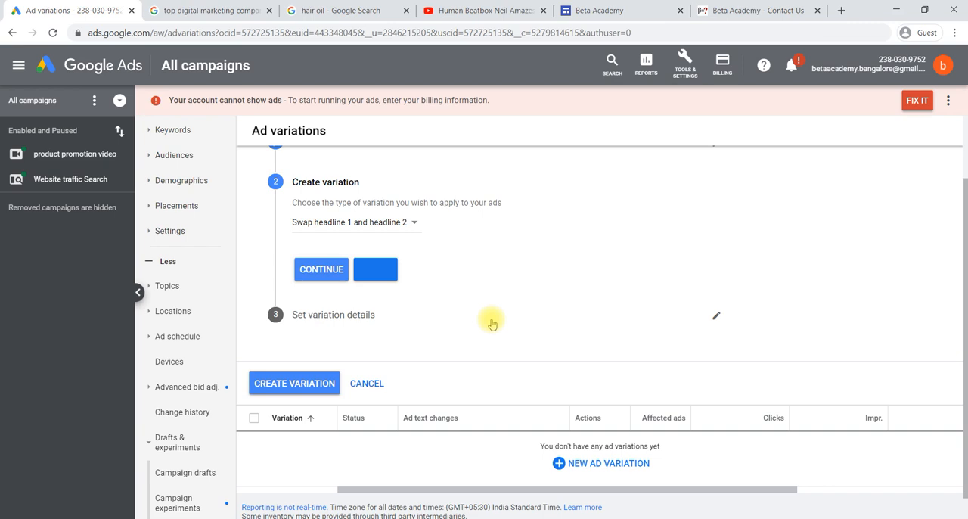
scroll(492, 323, "up", 1)
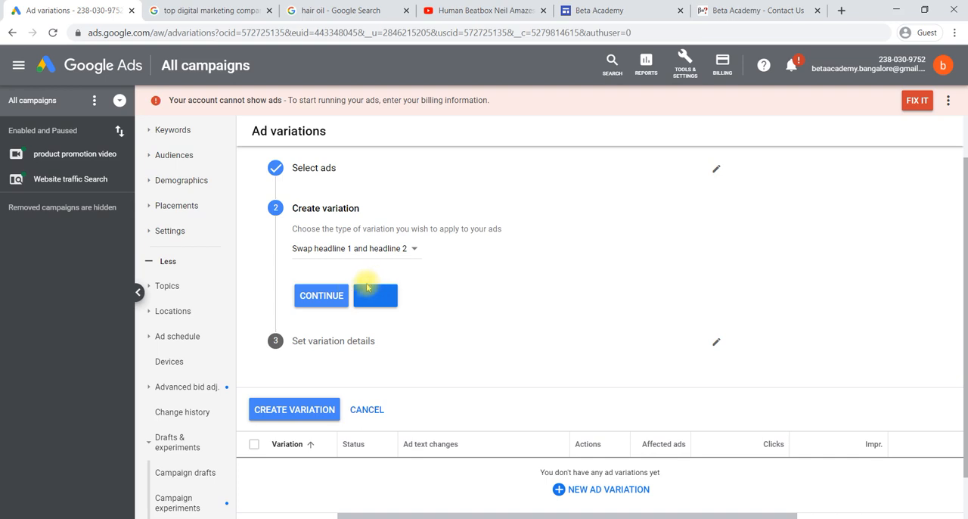
left_click(337, 297)
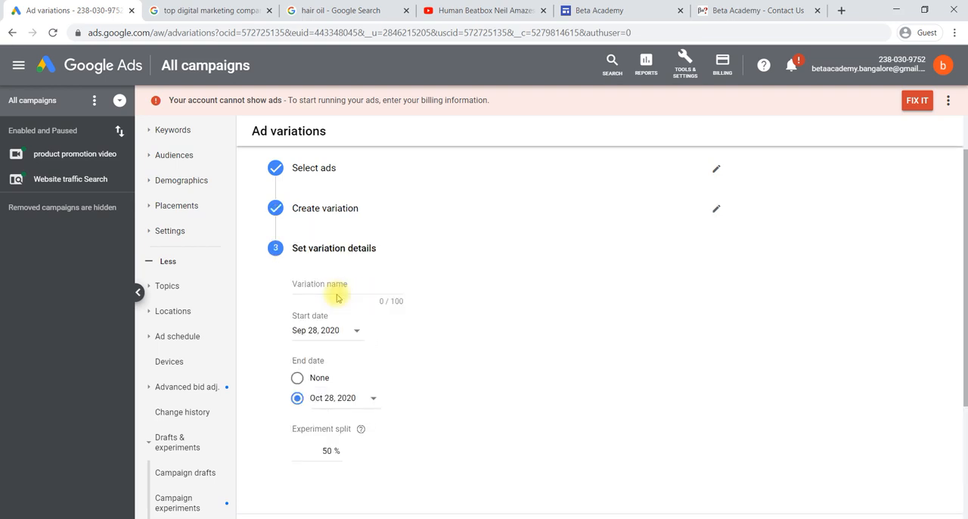
Name the variation "headline swap"
left_click(330, 286)
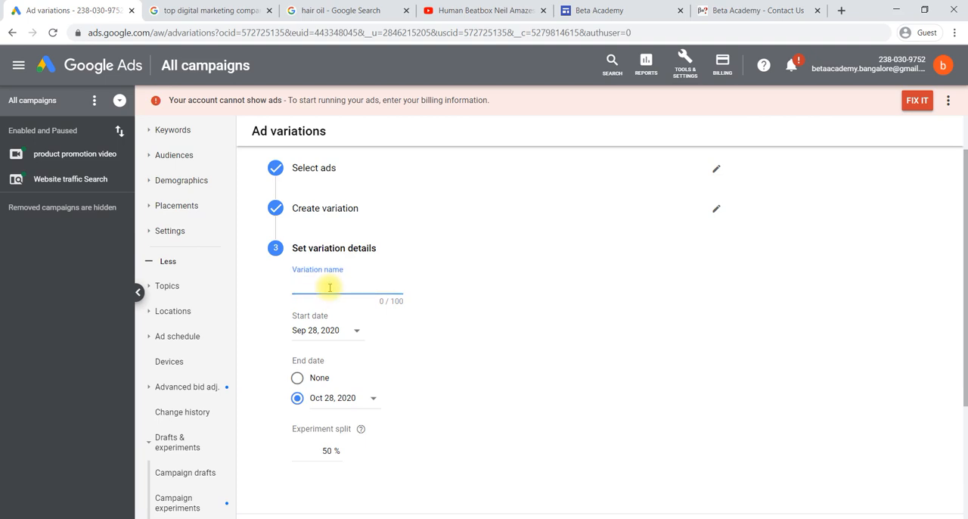
type("searc")
key("BackSpace")
key("BackSpace")
key("BackSpace")
key("BackSpace")
key("BackSpace")
type("headline swap")
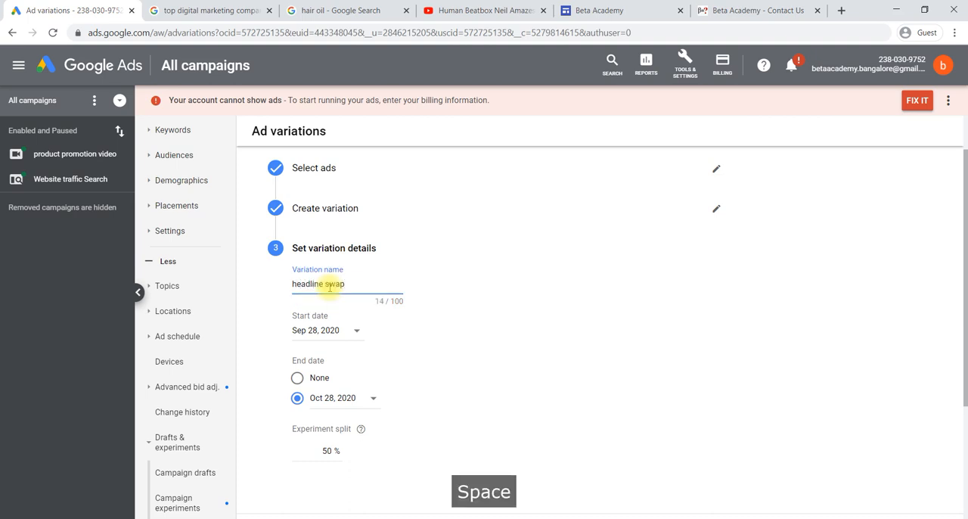
Set the variation's start date to Oct 1, 2020 and its end date to Oct 3, 2020
scroll(329, 288, "down", 1)
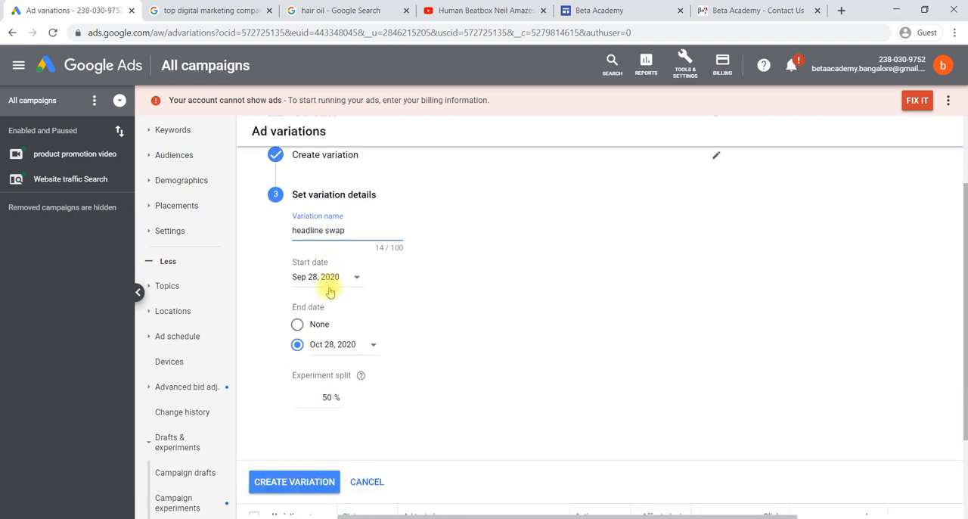
left_click(350, 280)
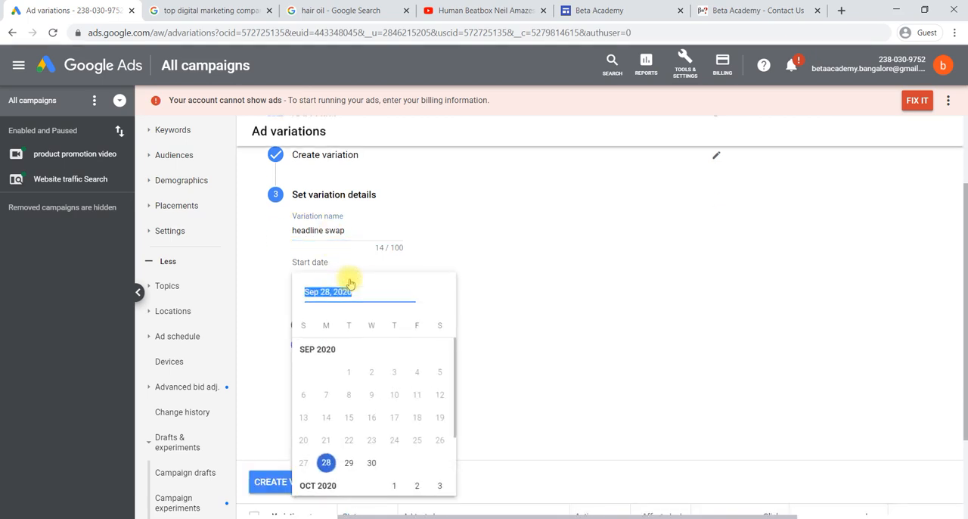
left_click(390, 482)
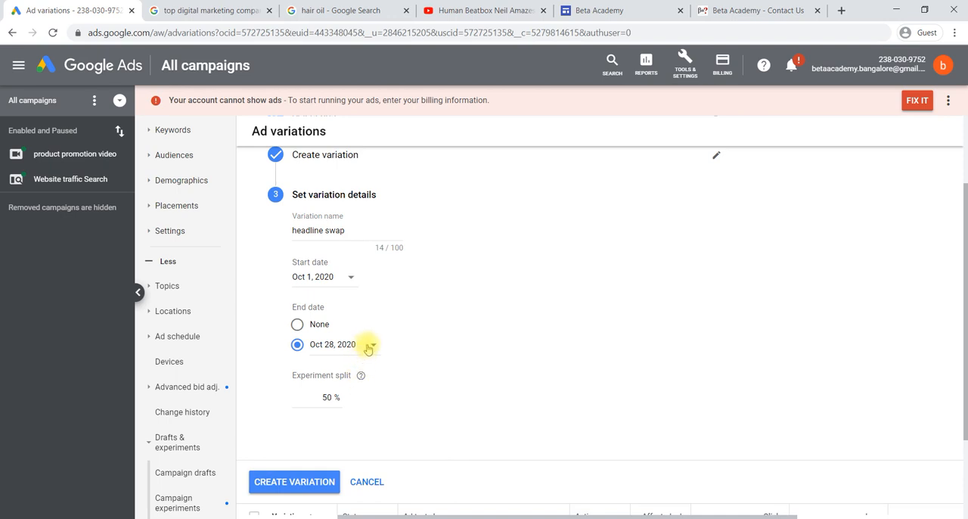
left_click(370, 346)
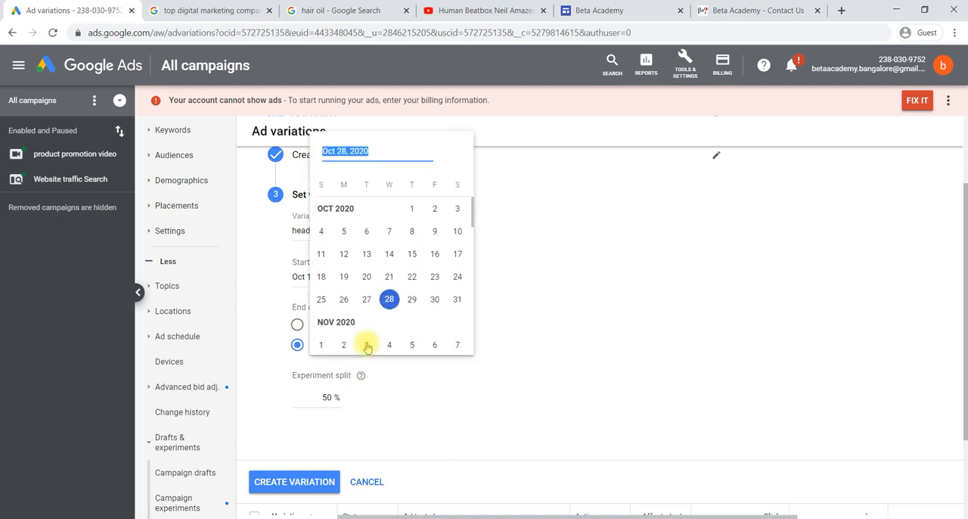
left_click(456, 233)
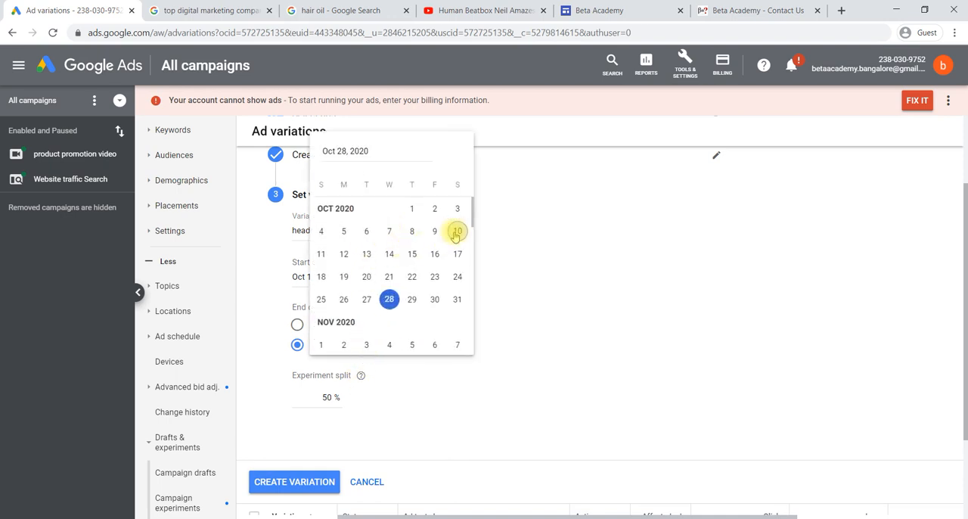
left_click(370, 345)
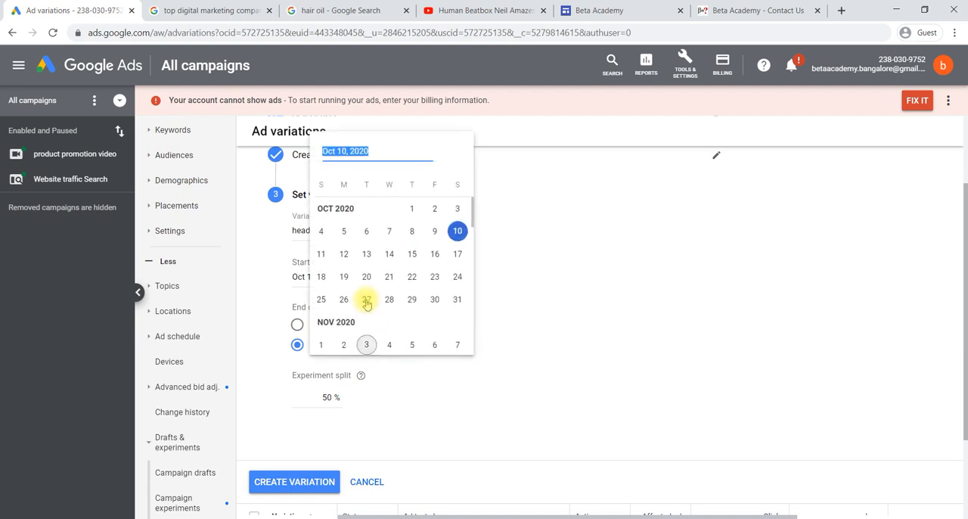
left_click(455, 212)
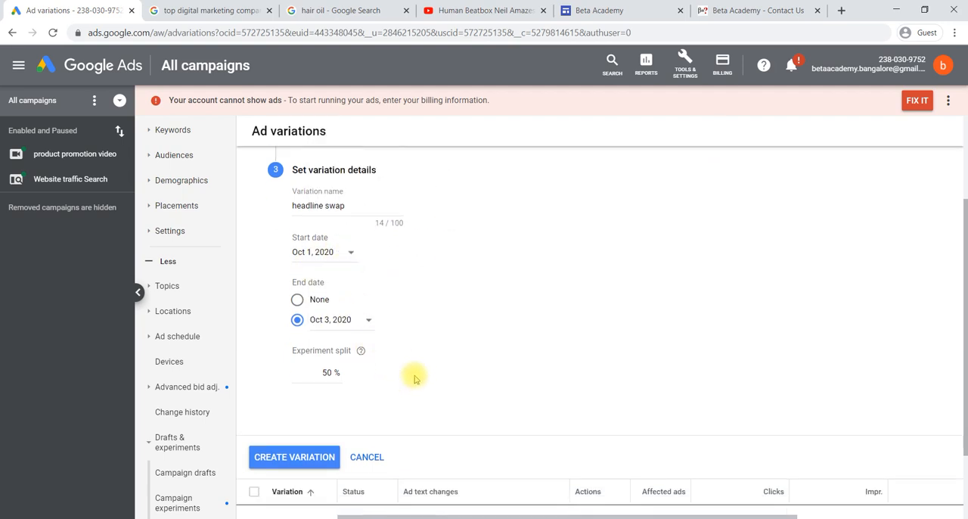
Keep the experiment split at 50% and create the ad variation
scroll(410, 374, "down", 2)
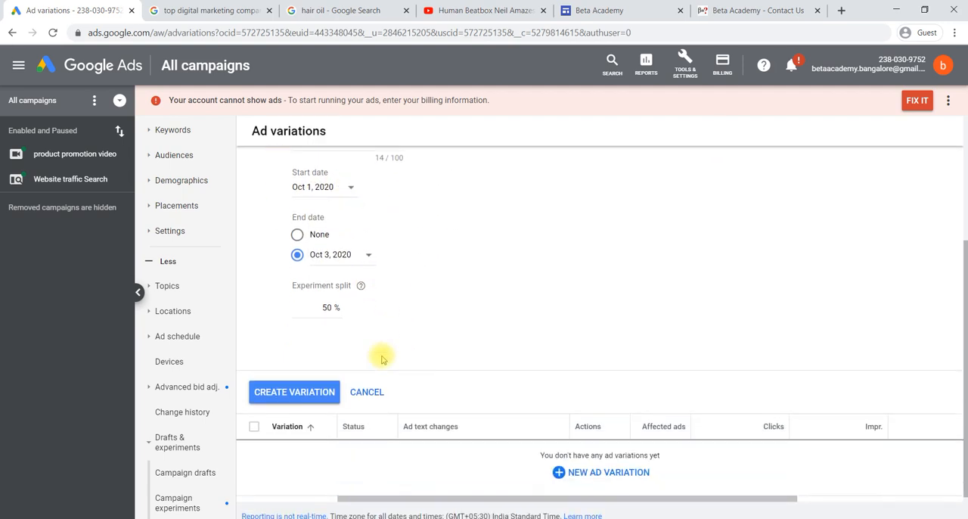
left_click(331, 307)
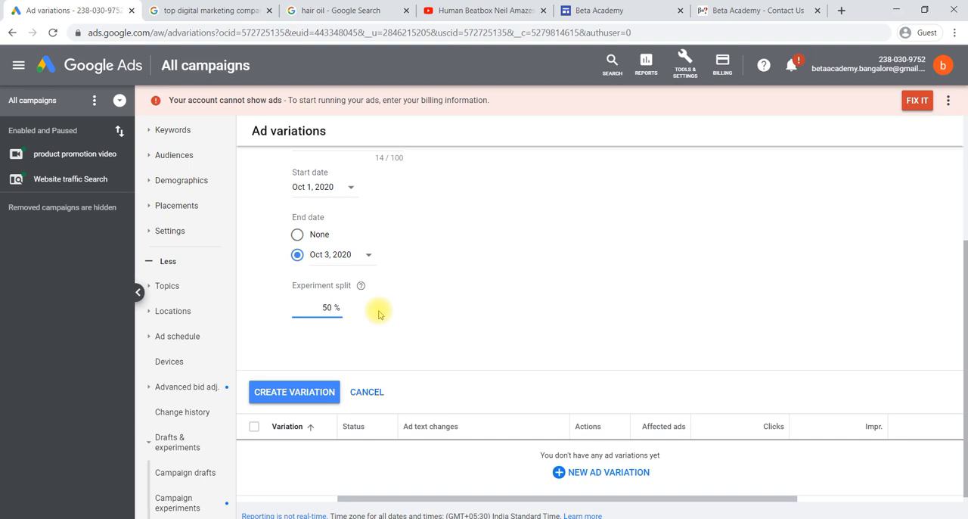
mouse_move(362, 287)
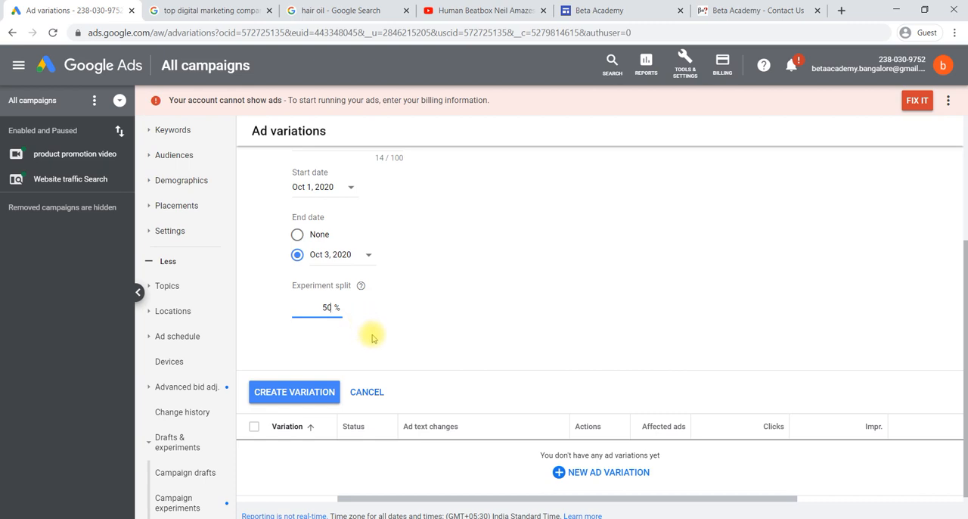
scroll(369, 333, "down", 1)
left_click(310, 356)
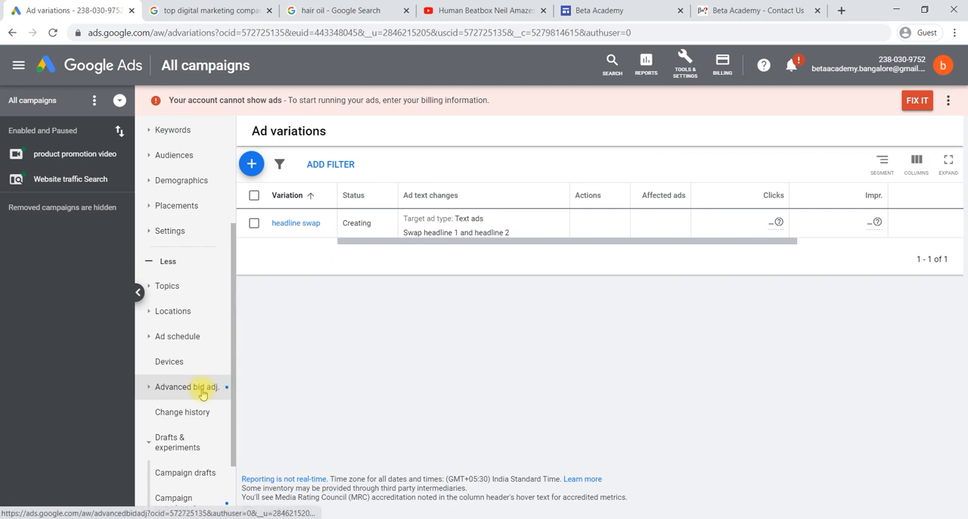
Open the Campaign experiments page under Drafts & experiments and start a new experiment
scroll(203, 393, "down", 2)
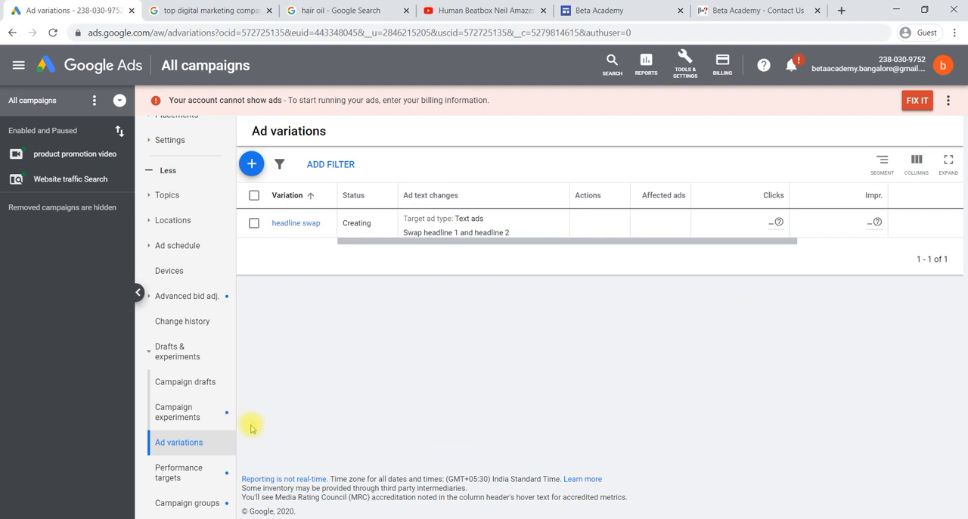
left_click(179, 413)
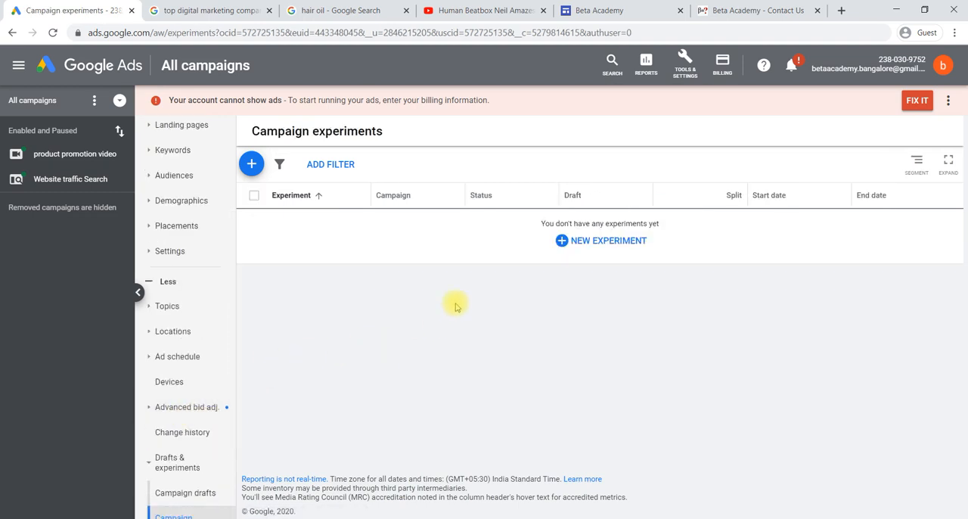
left_click(583, 241)
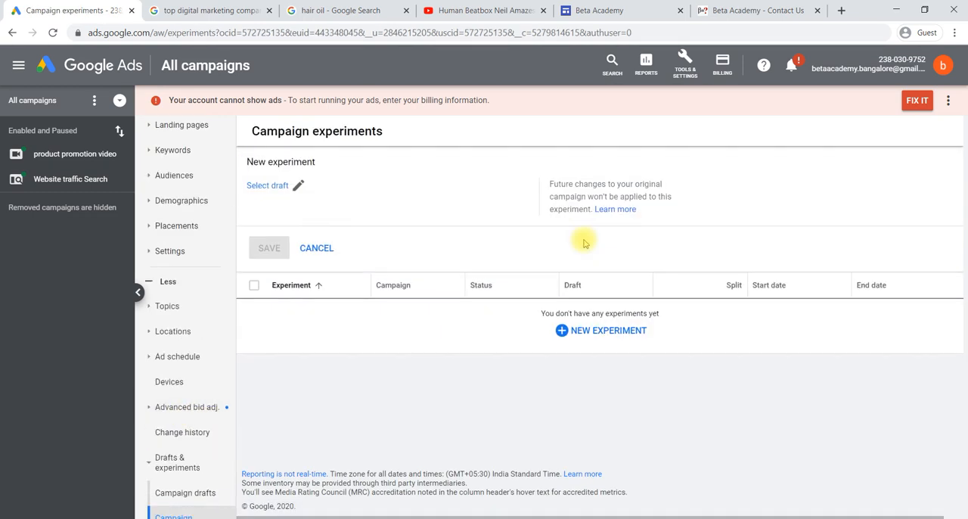
Start a new campaign draft based on the Website traffic Search campaign
left_click(284, 190)
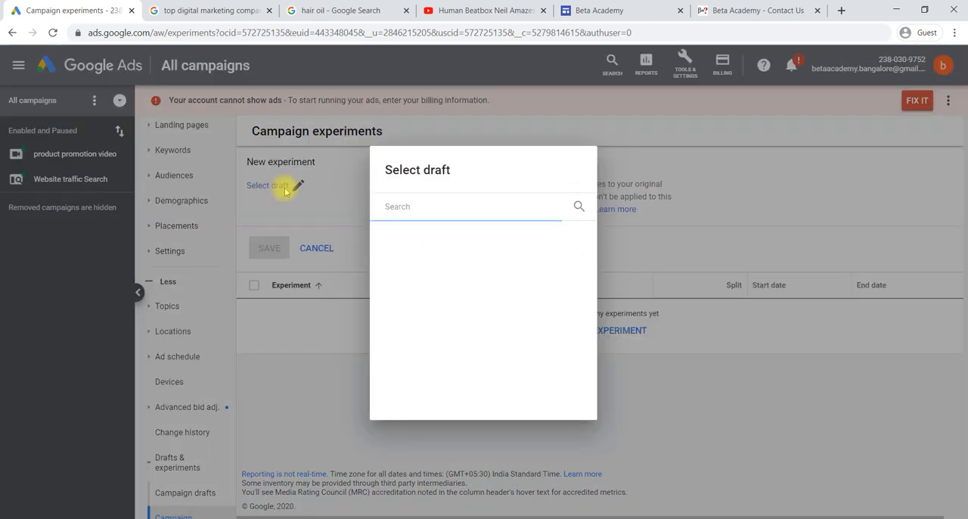
left_click(353, 187)
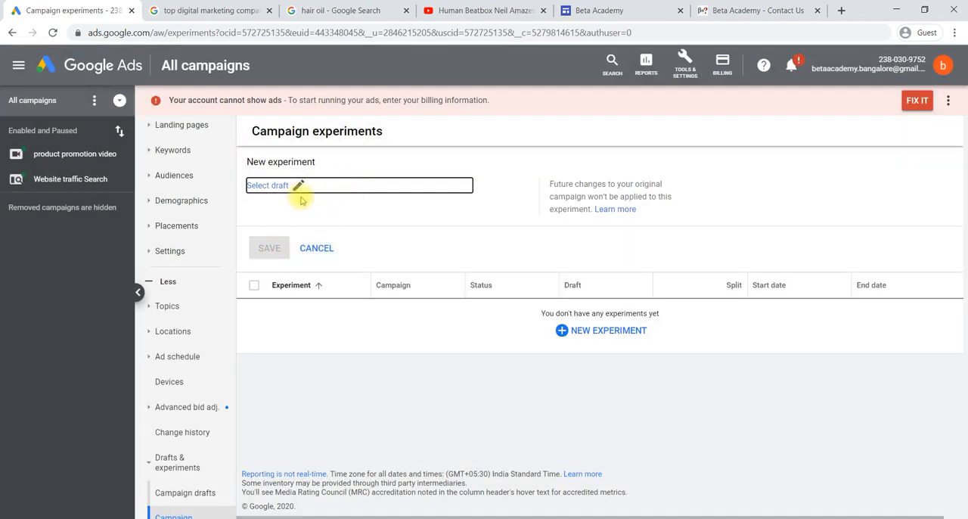
scroll(218, 361, "down", 2)
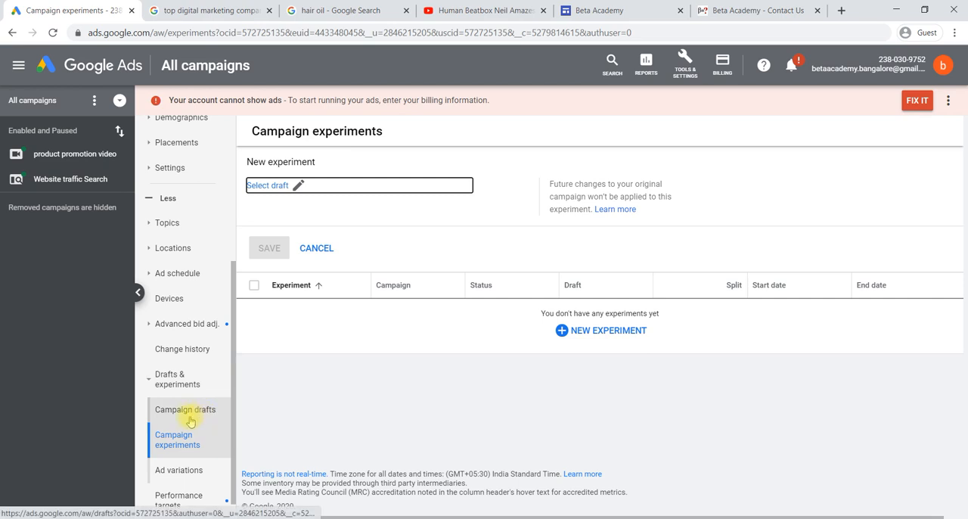
left_click(189, 413)
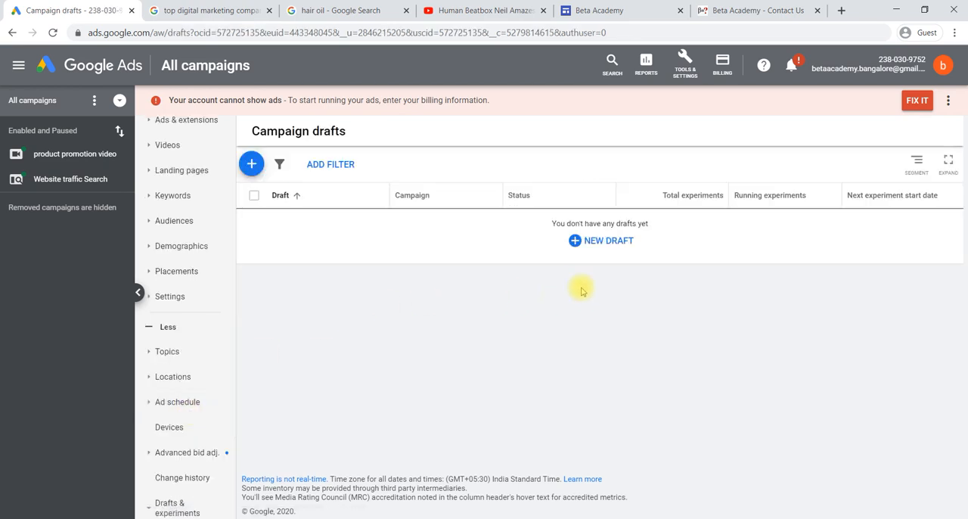
left_click(607, 241)
left_click(294, 197)
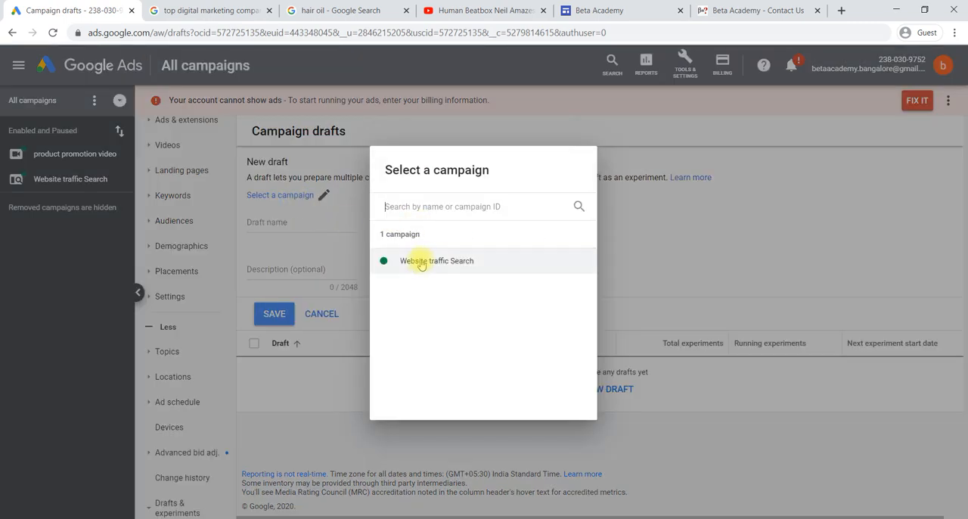
left_click(421, 261)
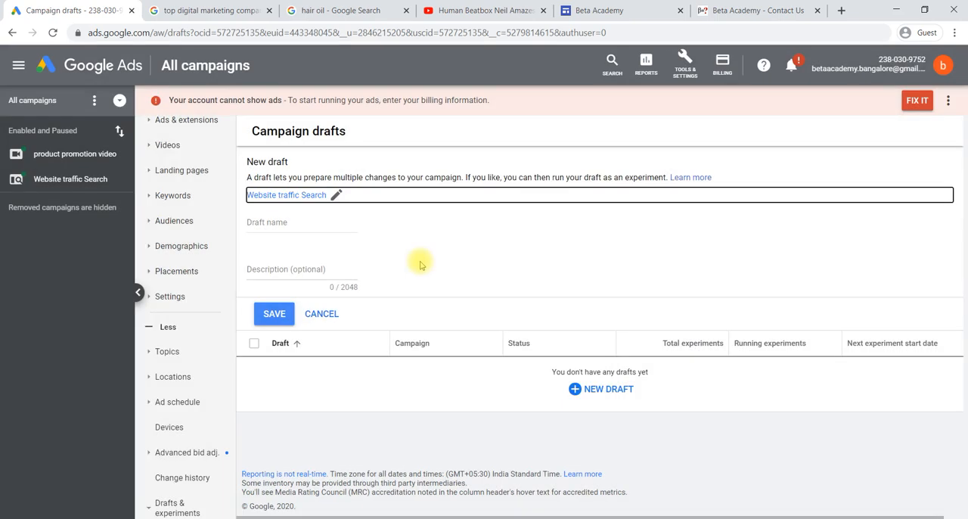
Name the draft "draft test" and save it
left_click(301, 222)
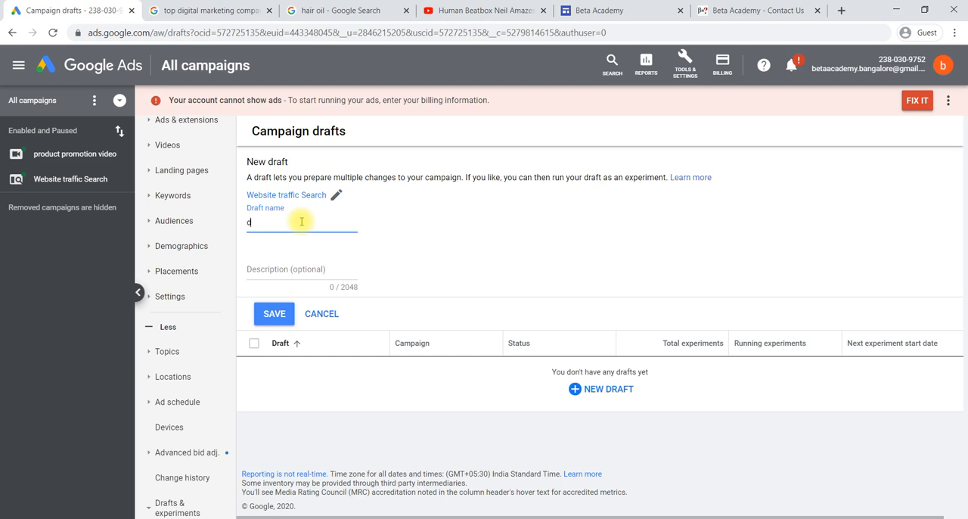
key("BackSpace")
type("draft ")
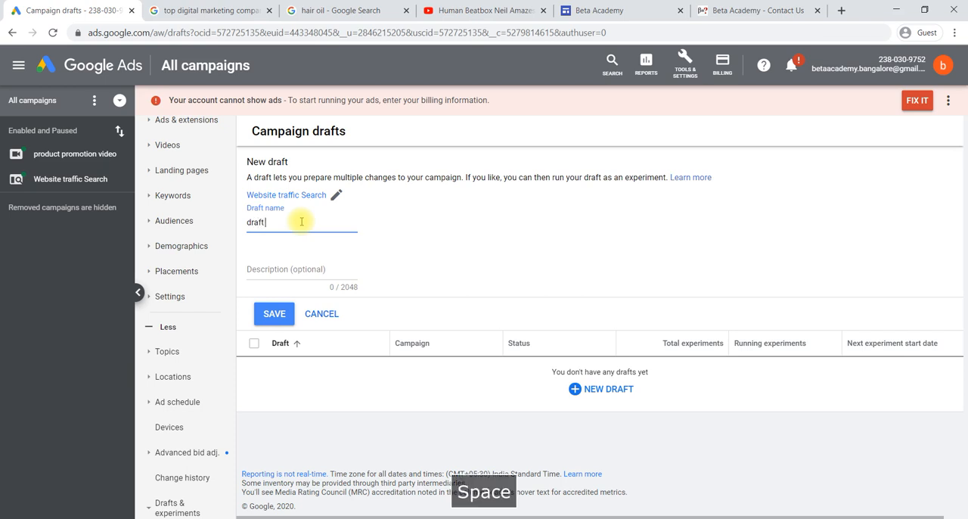
type("test")
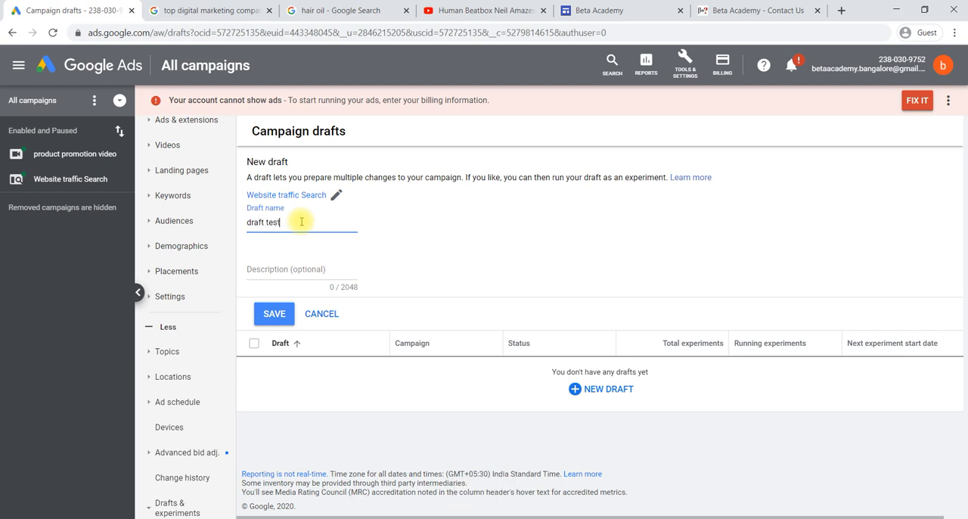
type("est")
left_click(286, 321)
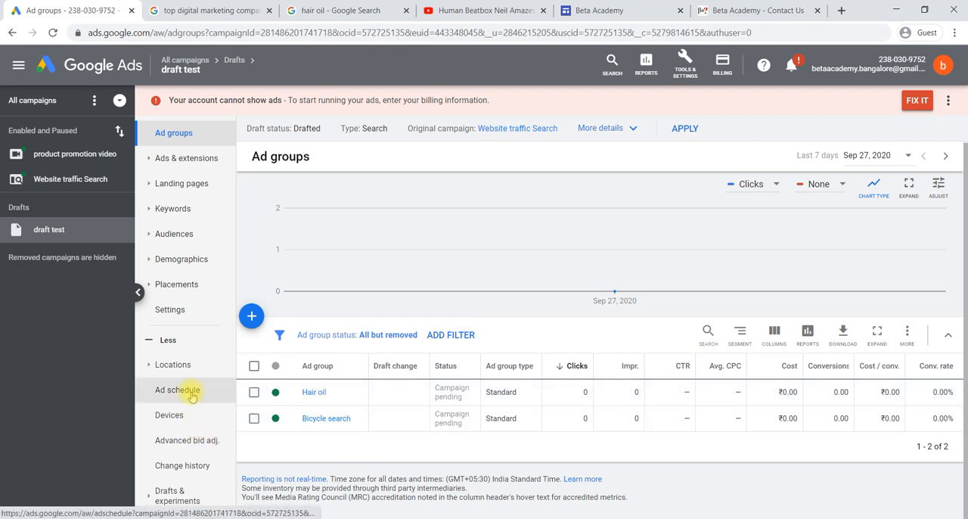
Start a new campaign experiment from the draft test draft and name it "expt 1"
left_click(166, 493)
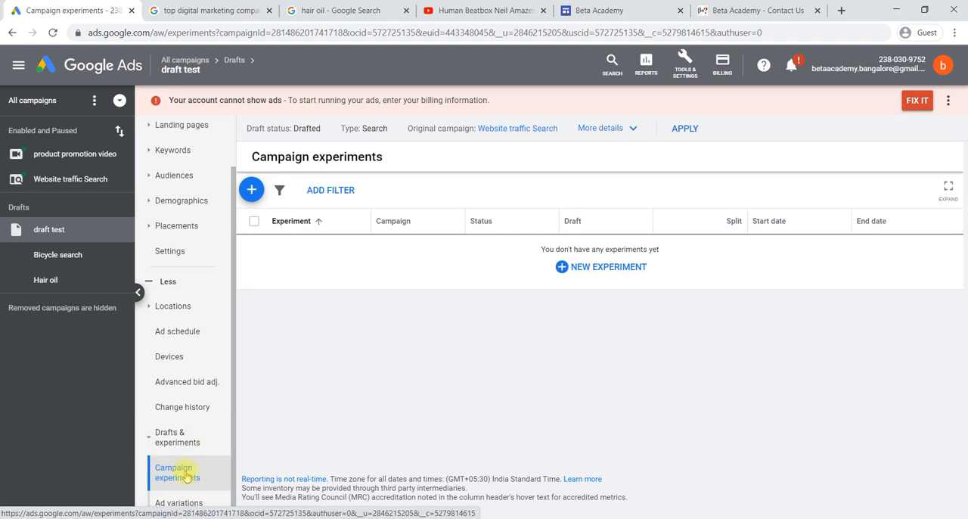
left_click(579, 268)
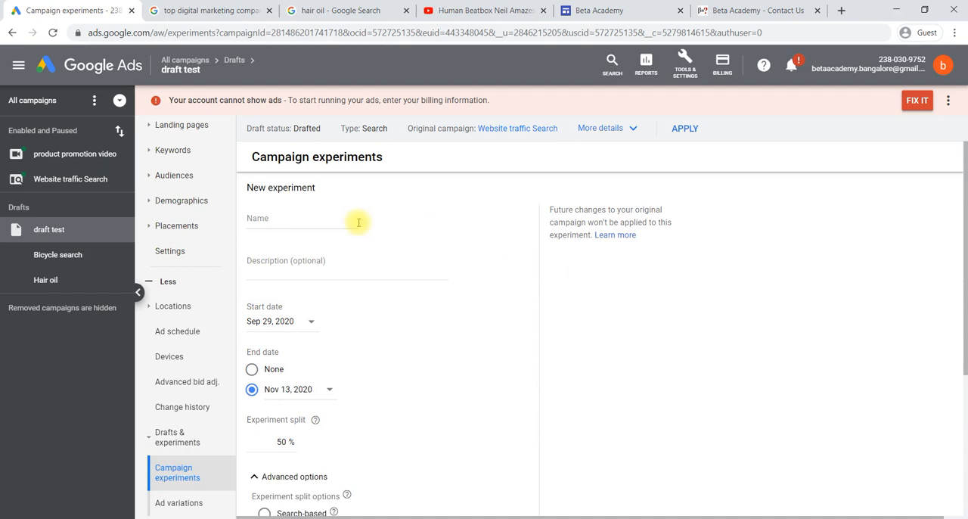
left_click(298, 223)
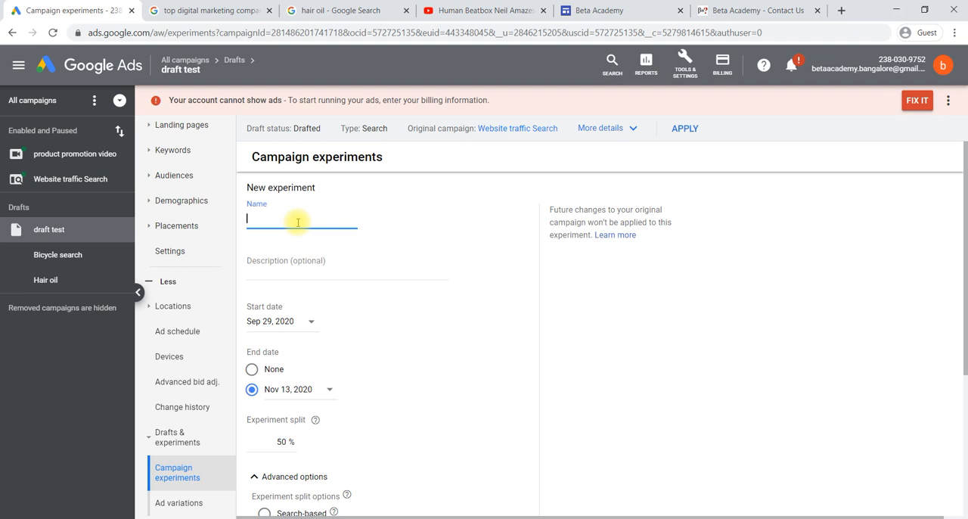
type("expt 1")
Set the experiment's start date to Oct 1, 2020 and end date to Nov 3, 2020, and try to save it
scroll(378, 307, "down", 1)
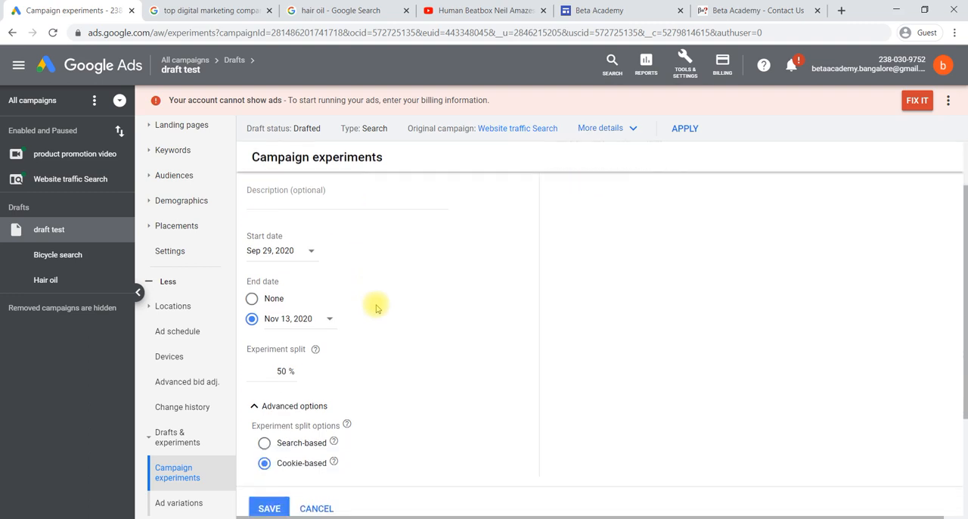
left_click(311, 253)
left_click(350, 459)
left_click(324, 321)
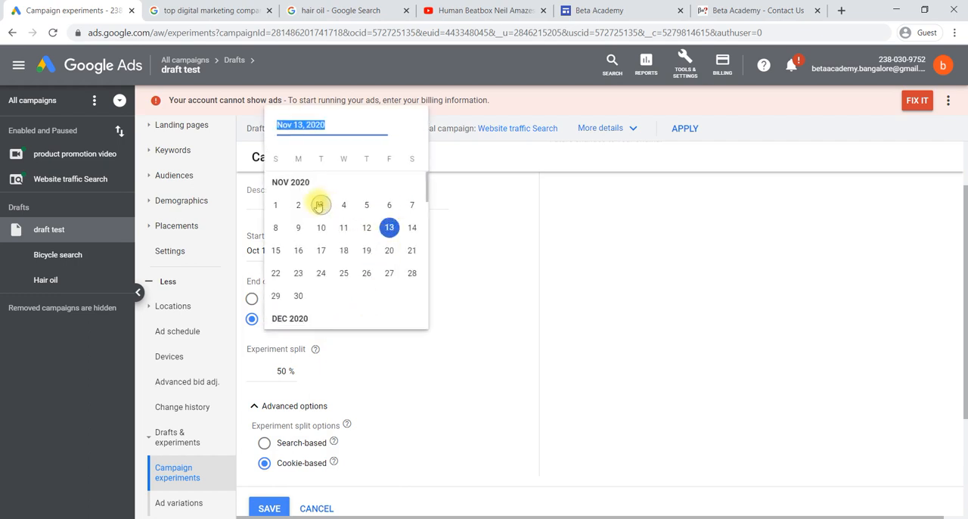
left_click(319, 205)
scroll(453, 360, "down", 1)
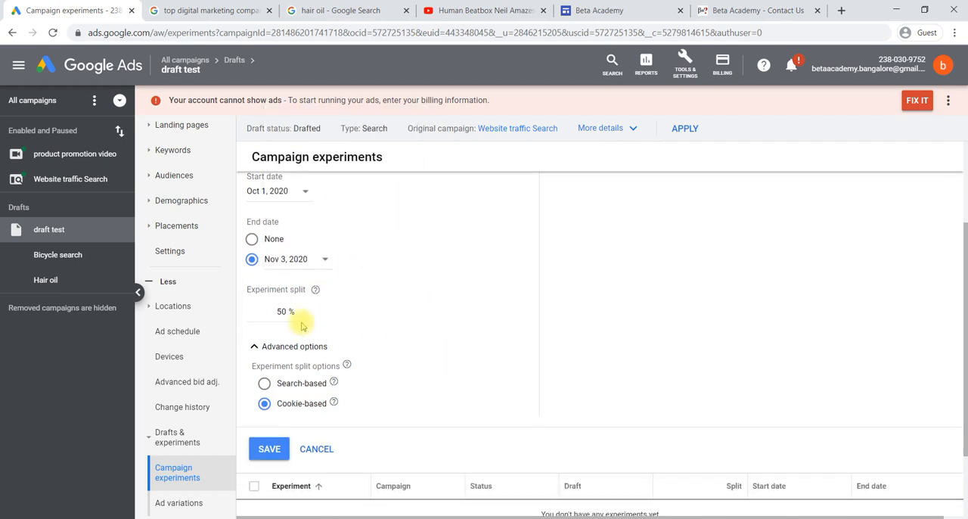
scroll(422, 371, "down", 1)
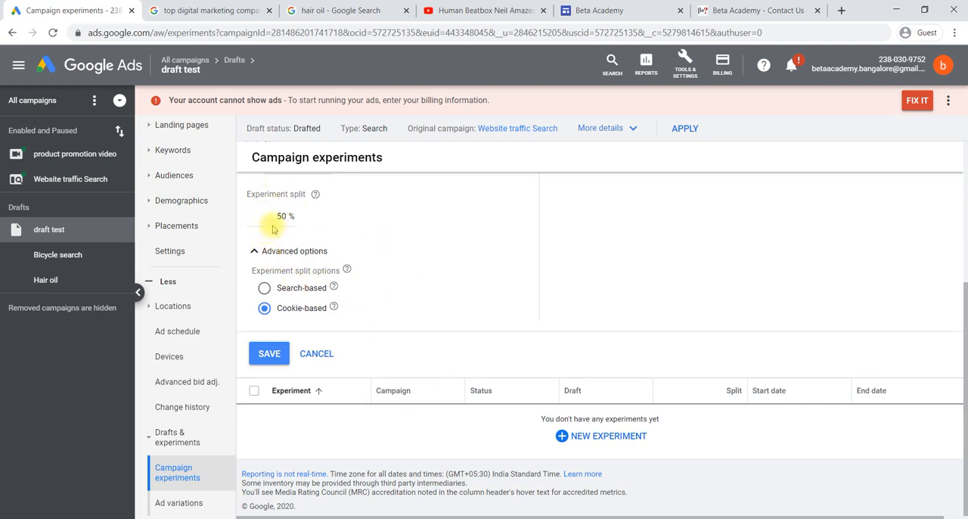
left_click(269, 354)
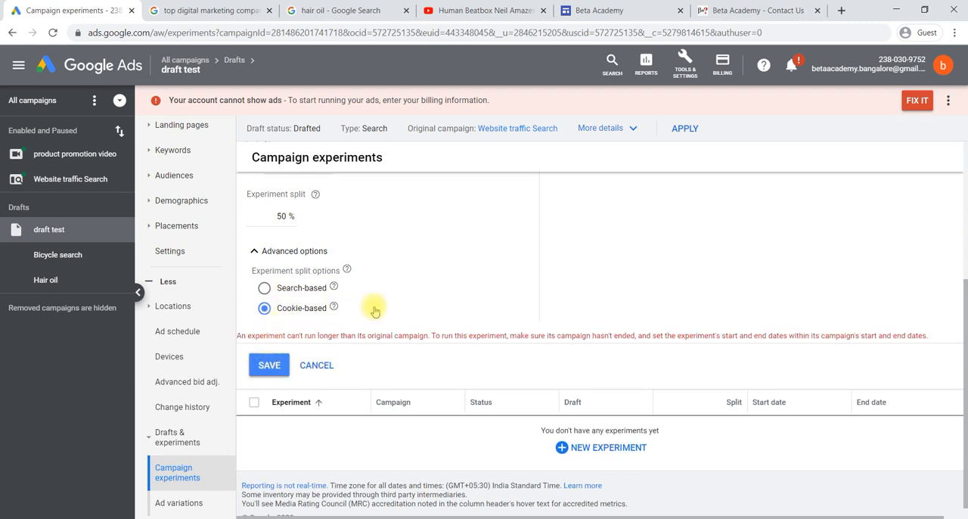
Change the experiment's end date to Oct 3, 2020 and save the experiment with the 50% cookie-based split
scroll(371, 309, "up", 1)
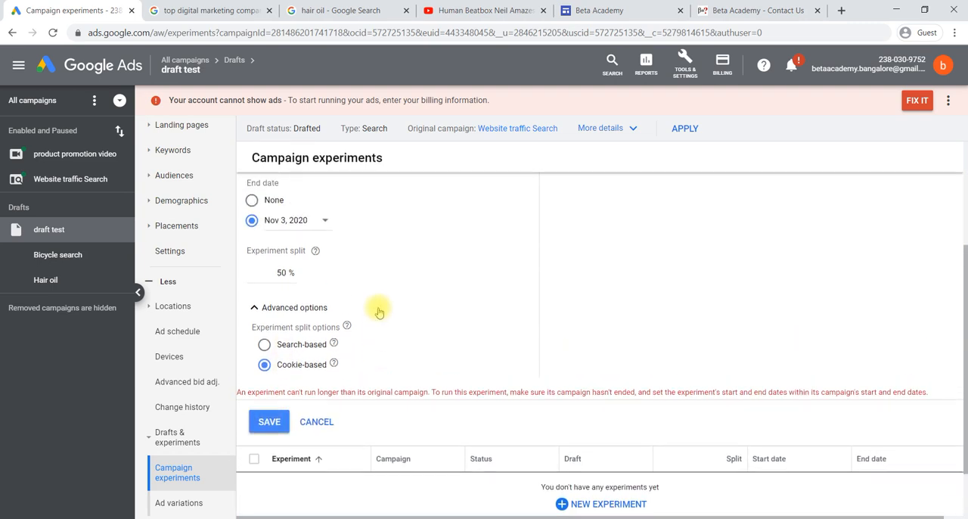
scroll(379, 312, "up", 2)
left_click(331, 306)
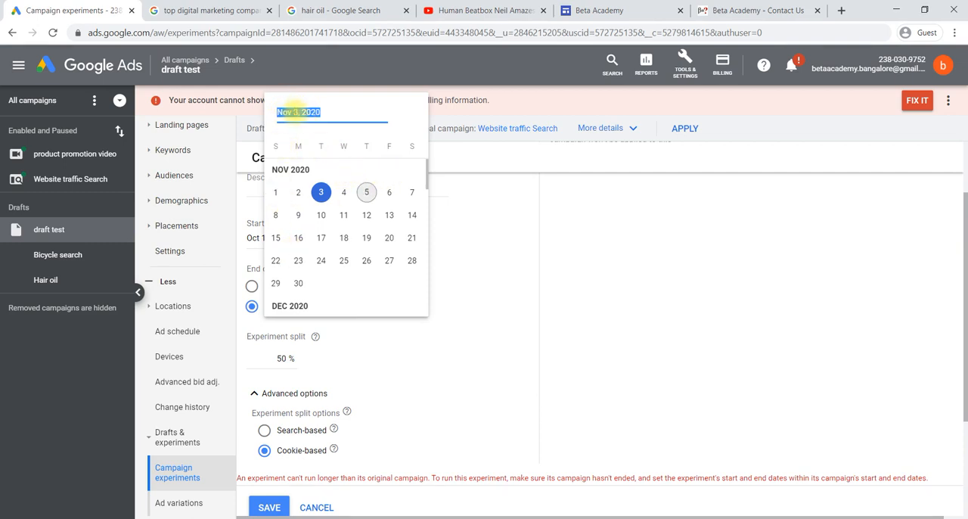
left_click(294, 111)
key("BackSpace")
key("BackSpace")
key("BackSpace")
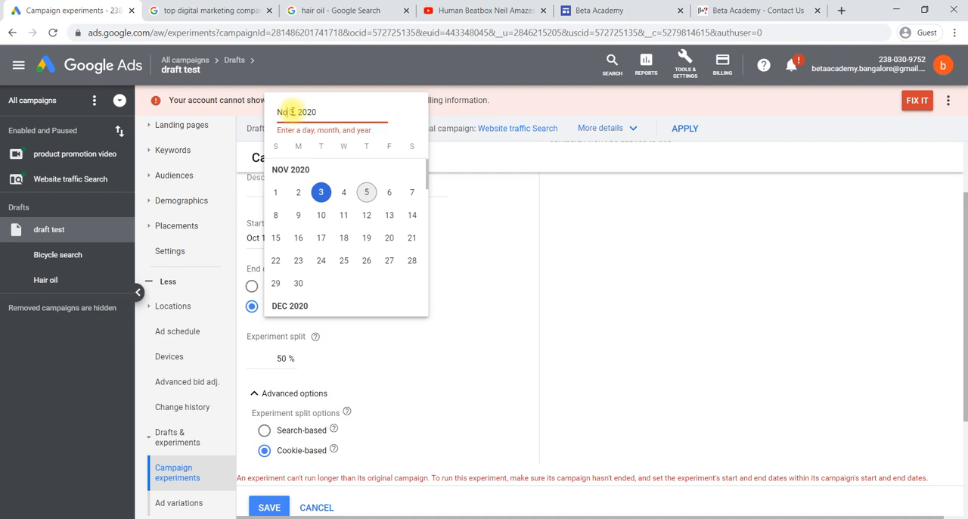
type("oct")
key("BackSpace")
key("BackSpace")
key("BackSpace")
type("oct")
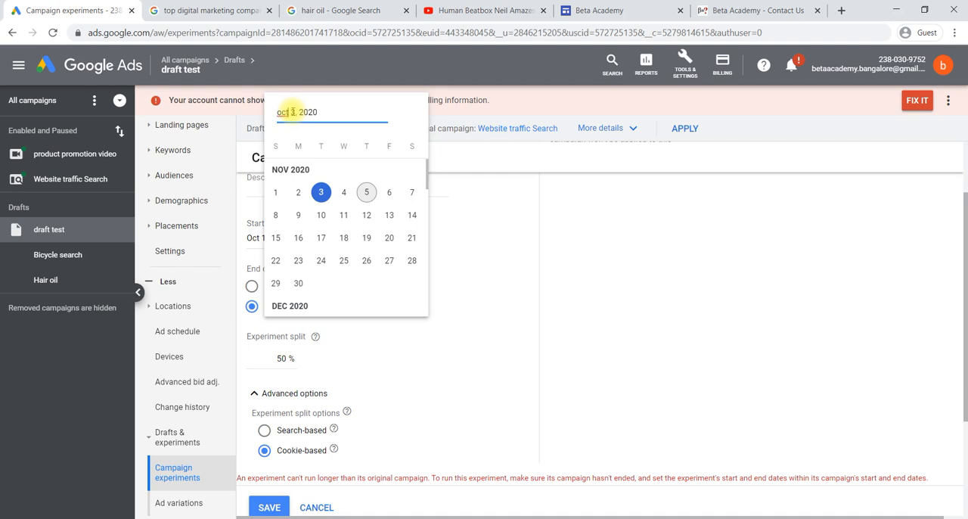
left_click(395, 346)
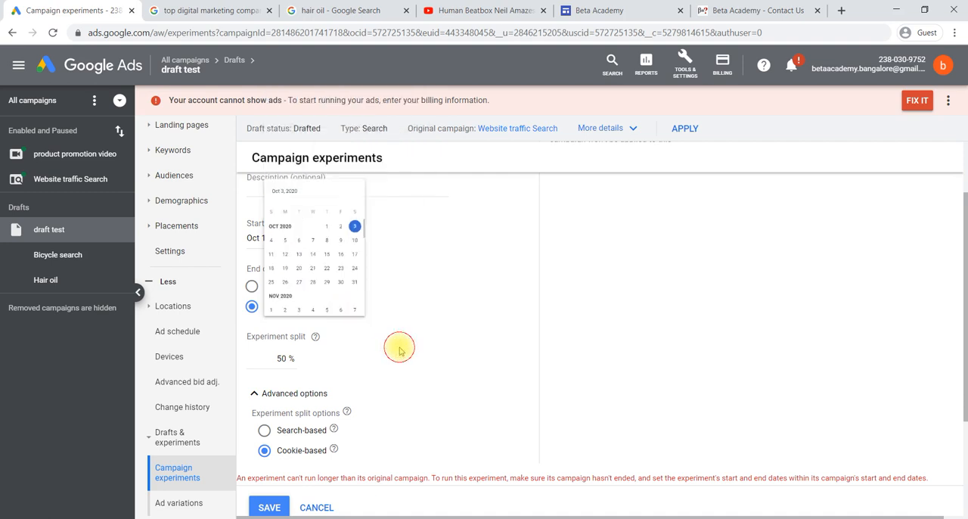
scroll(425, 328, "down", 2)
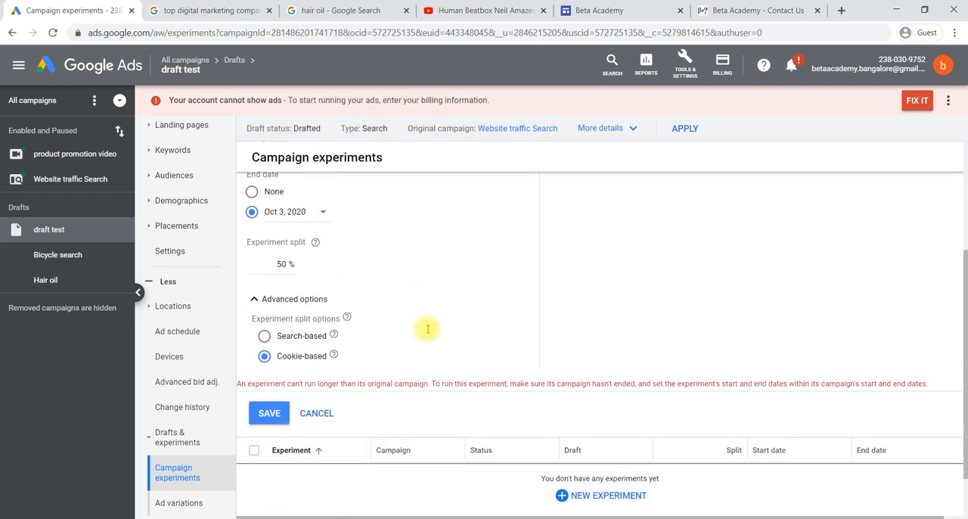
left_click(267, 354)
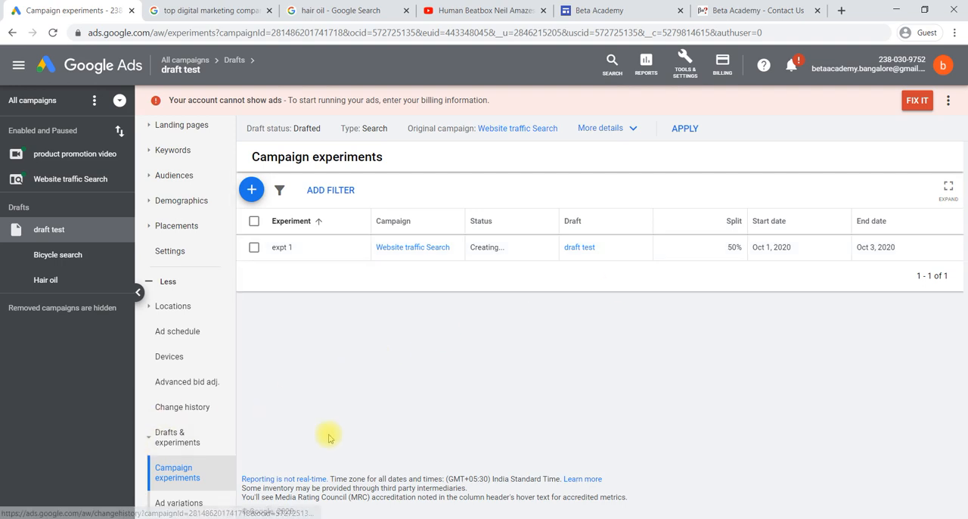
Review the ad variations, campaign experiments and campaign drafts lists for all campaigns
left_click(163, 503)
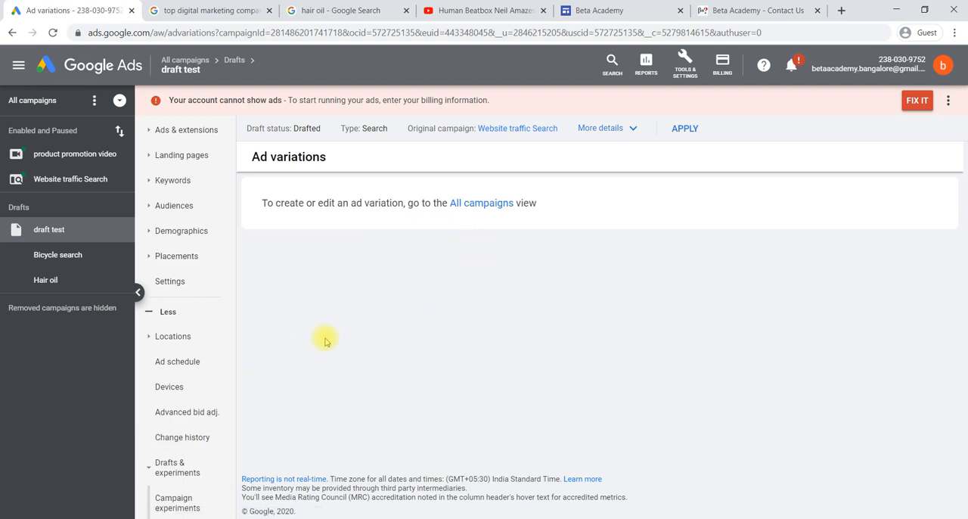
left_click(473, 204)
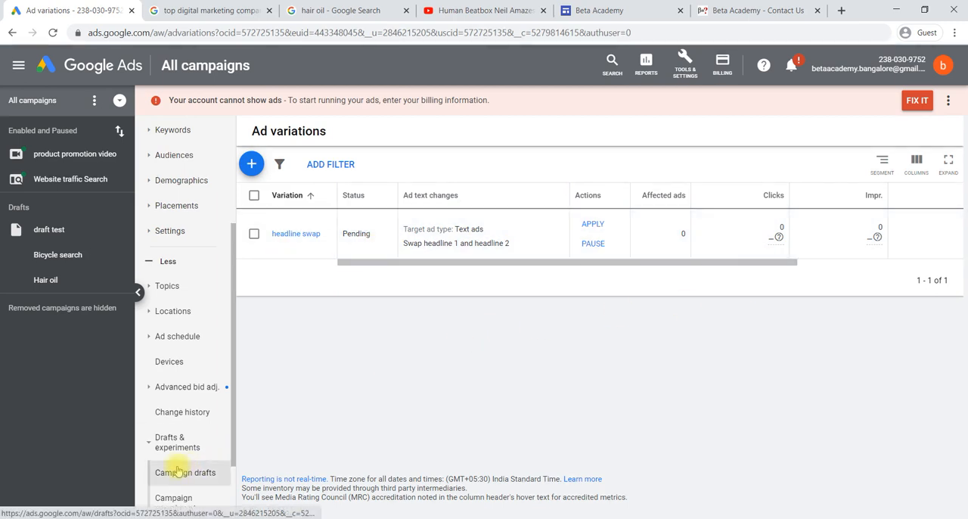
scroll(189, 424, "down", 2)
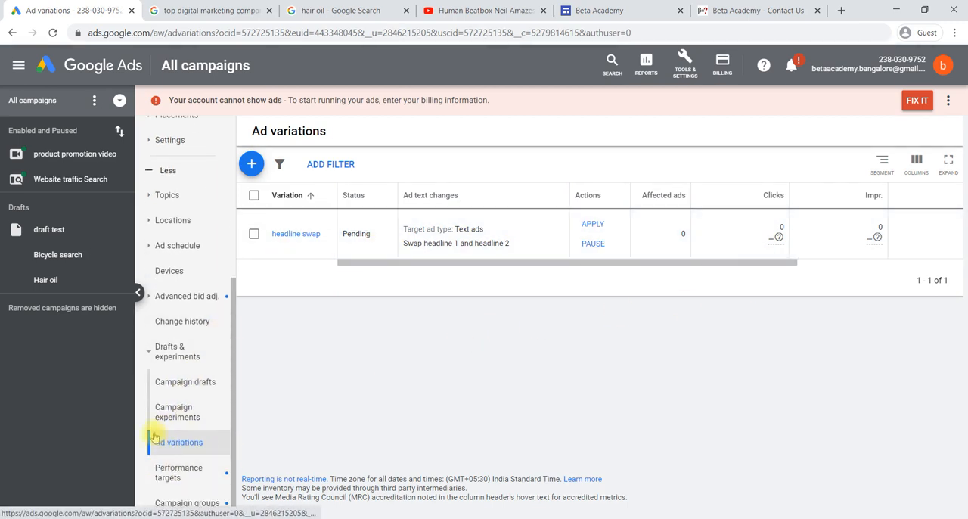
left_click(179, 414)
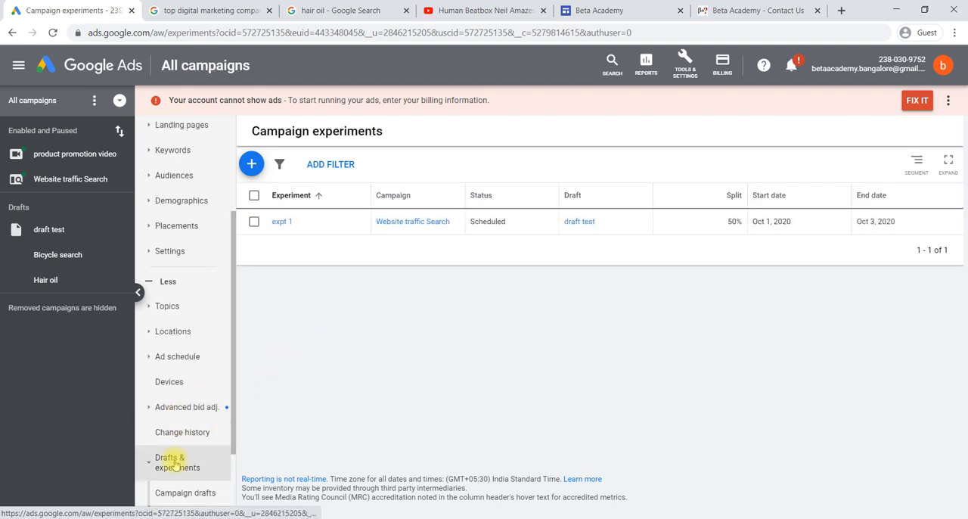
scroll(180, 464, "down", 2)
left_click(189, 382)
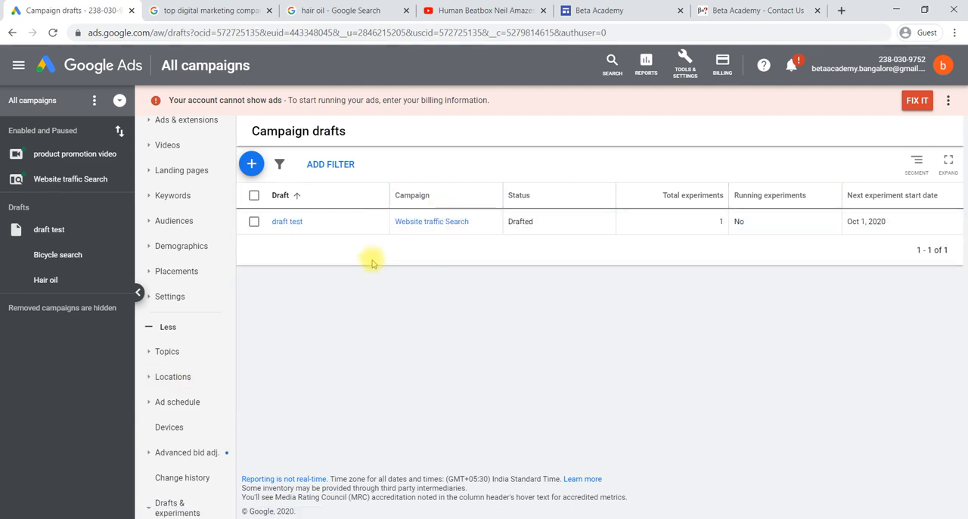
scroll(189, 452, "down", 2)
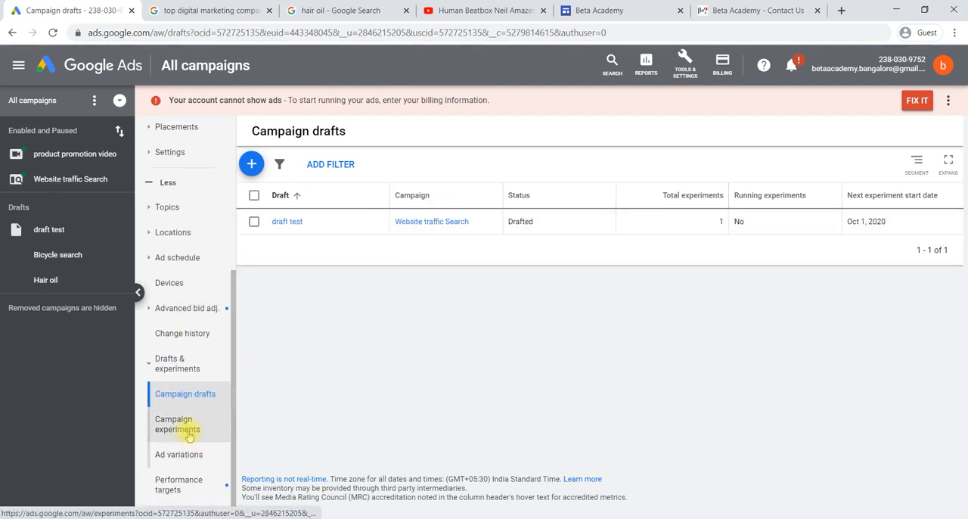
left_click(189, 429)
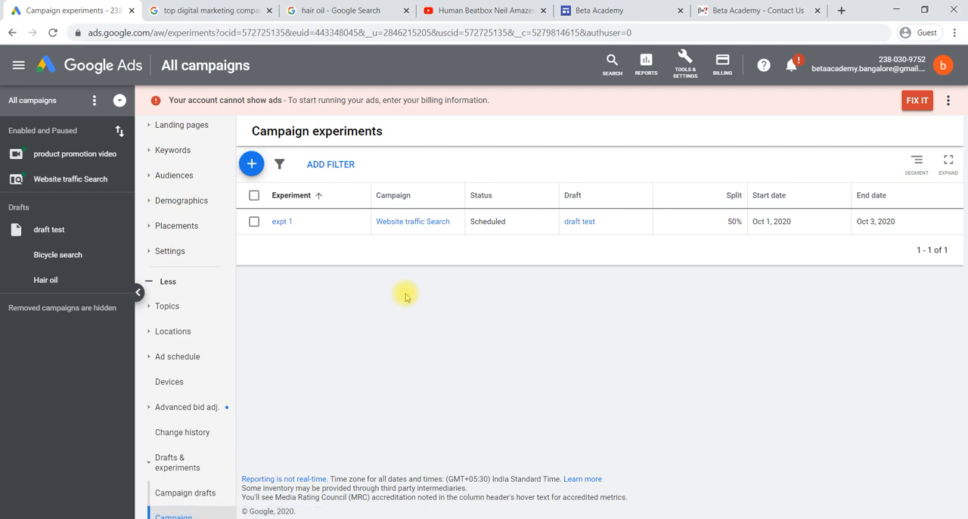
scroll(211, 412, "down", 2)
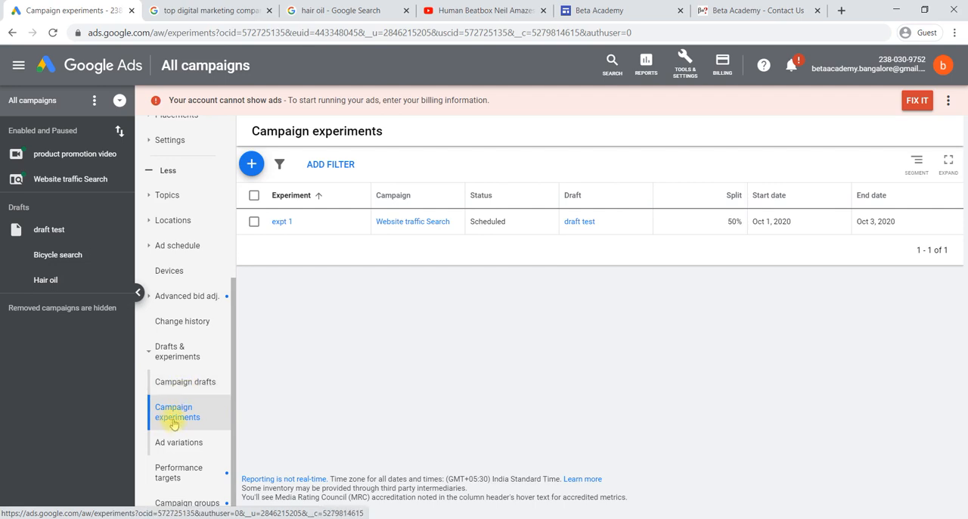
left_click(189, 440)
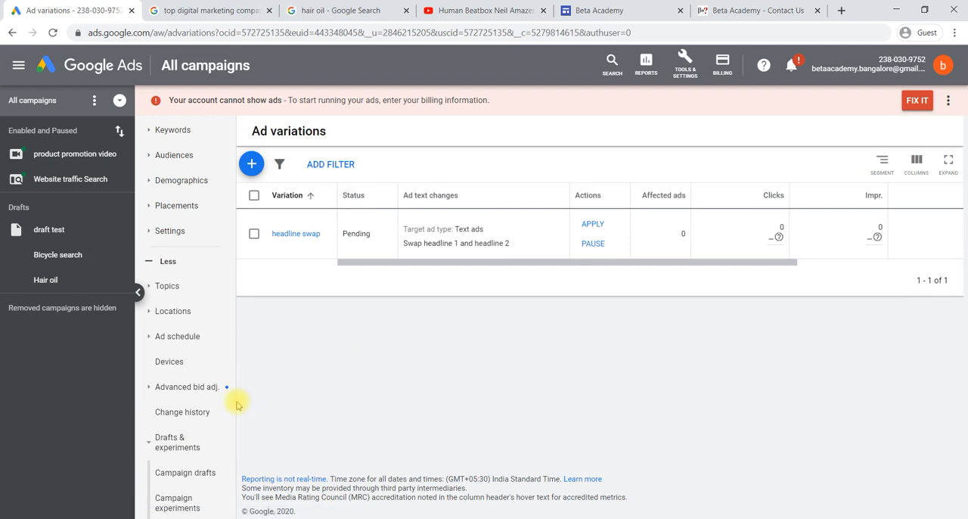
scroll(189, 427, "down", 3)
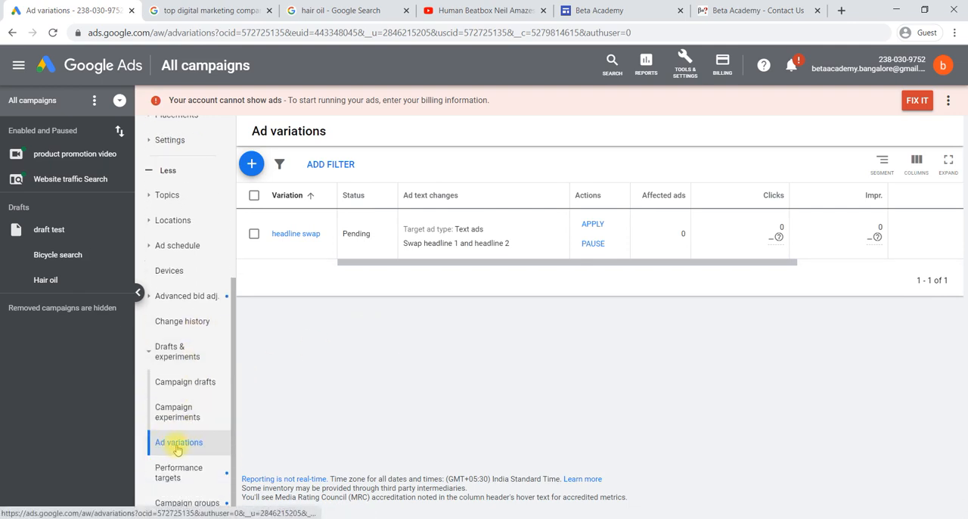